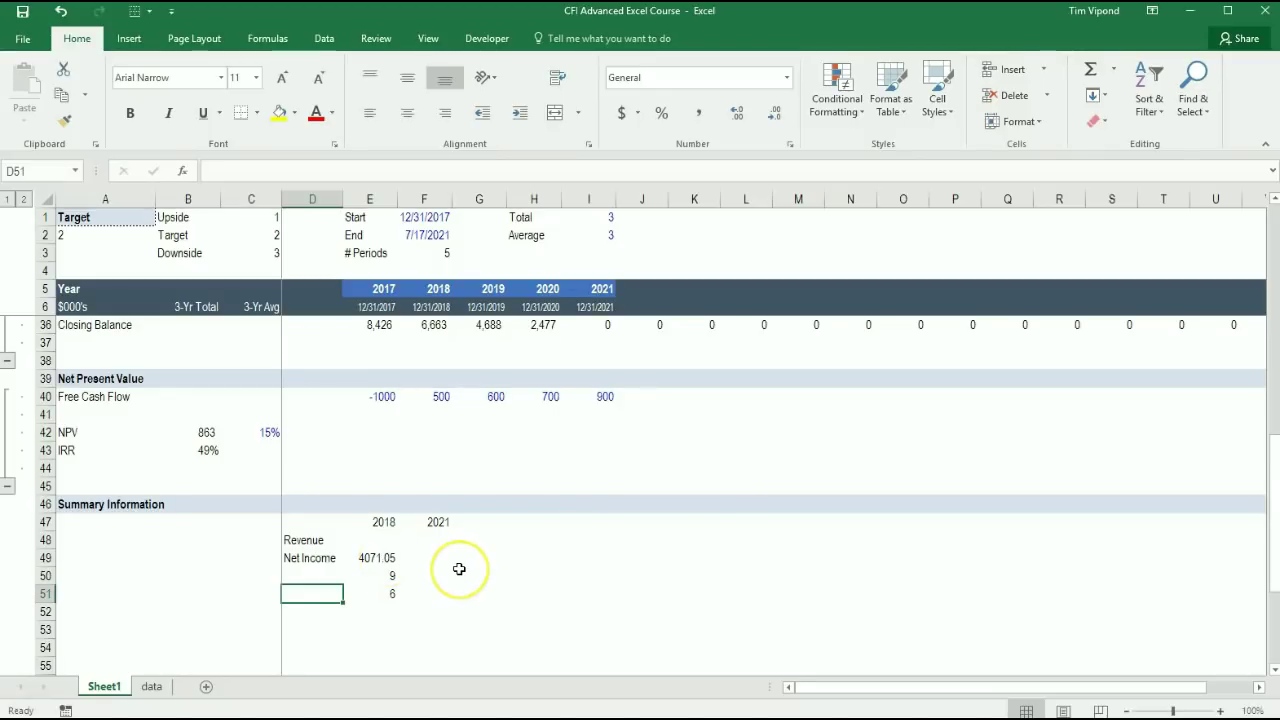
Delete the old values in E49:E51 and start =INDEX( in the 2018 Revenue cell E48
left_click(459, 570)
key("Left")
key("Left")
key("Up")
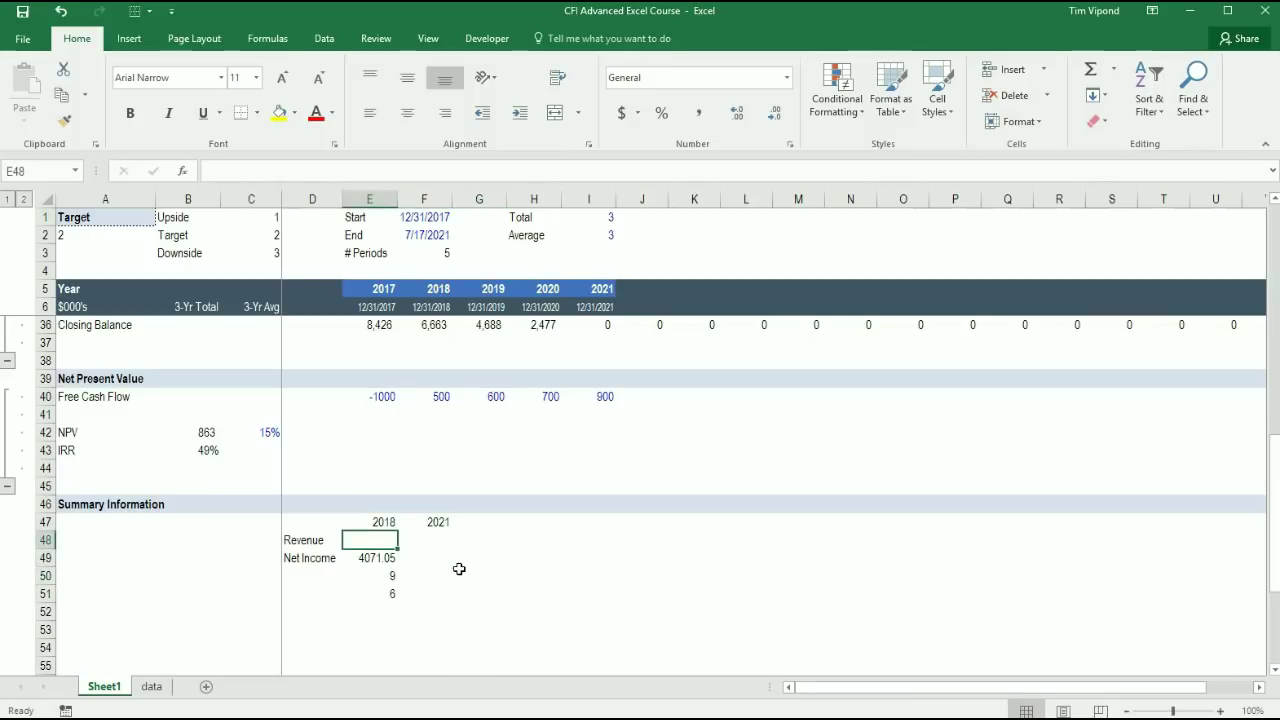
key("Down")
key("shift+Down")
key("shift+Down")
key("Delete")
key("Up")
type("=inde")
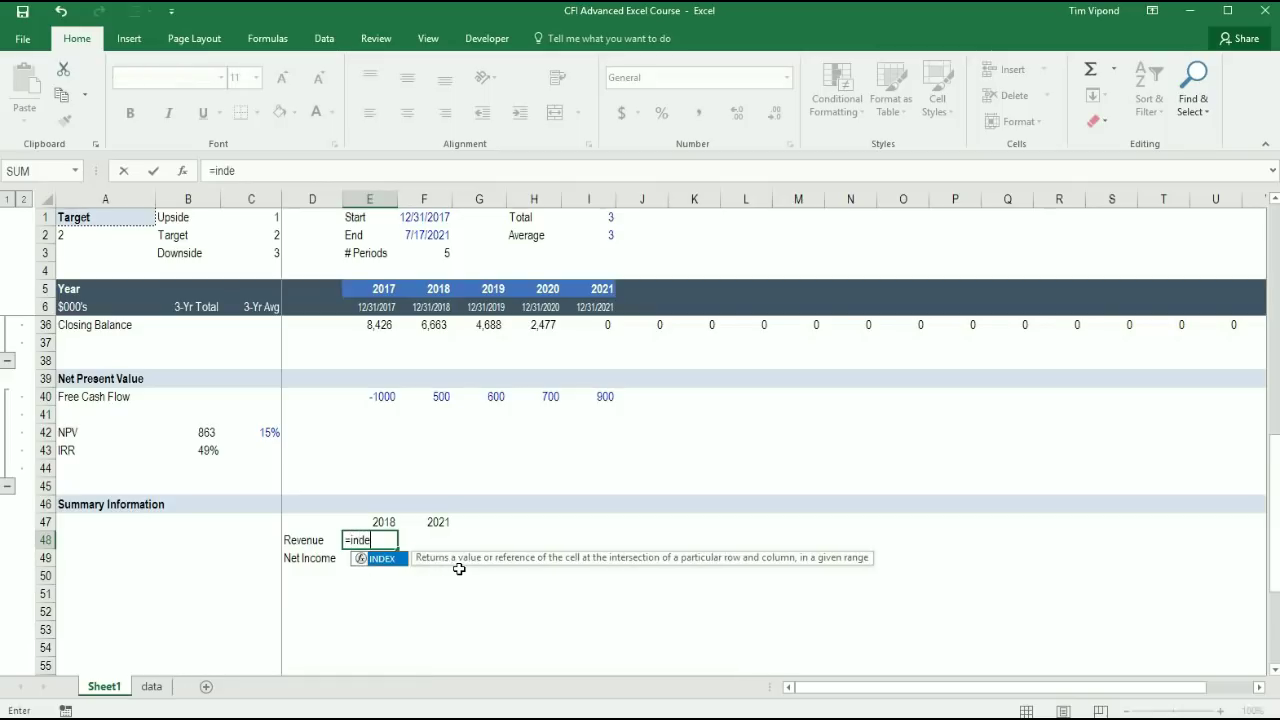
type("x(")
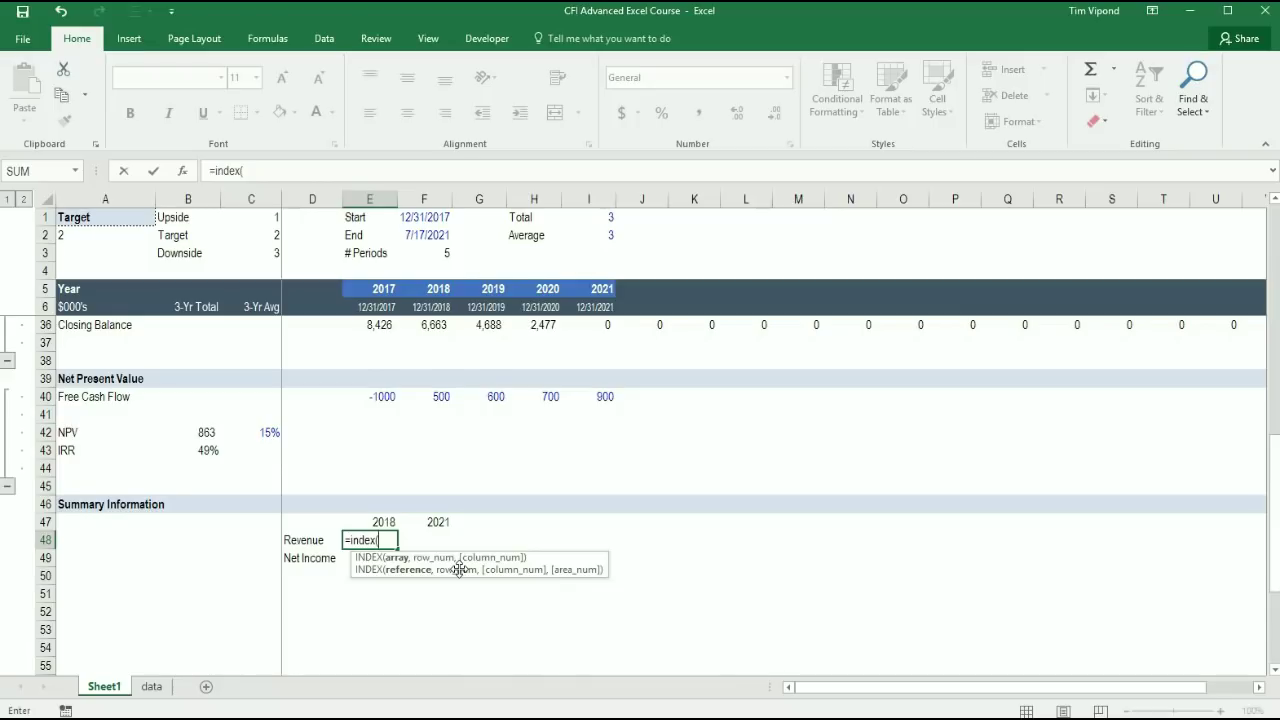
Set the INDEX array to the absolute range $A$15:$W$23 and begin the row MATCH
scroll(459, 569, "up", 9)
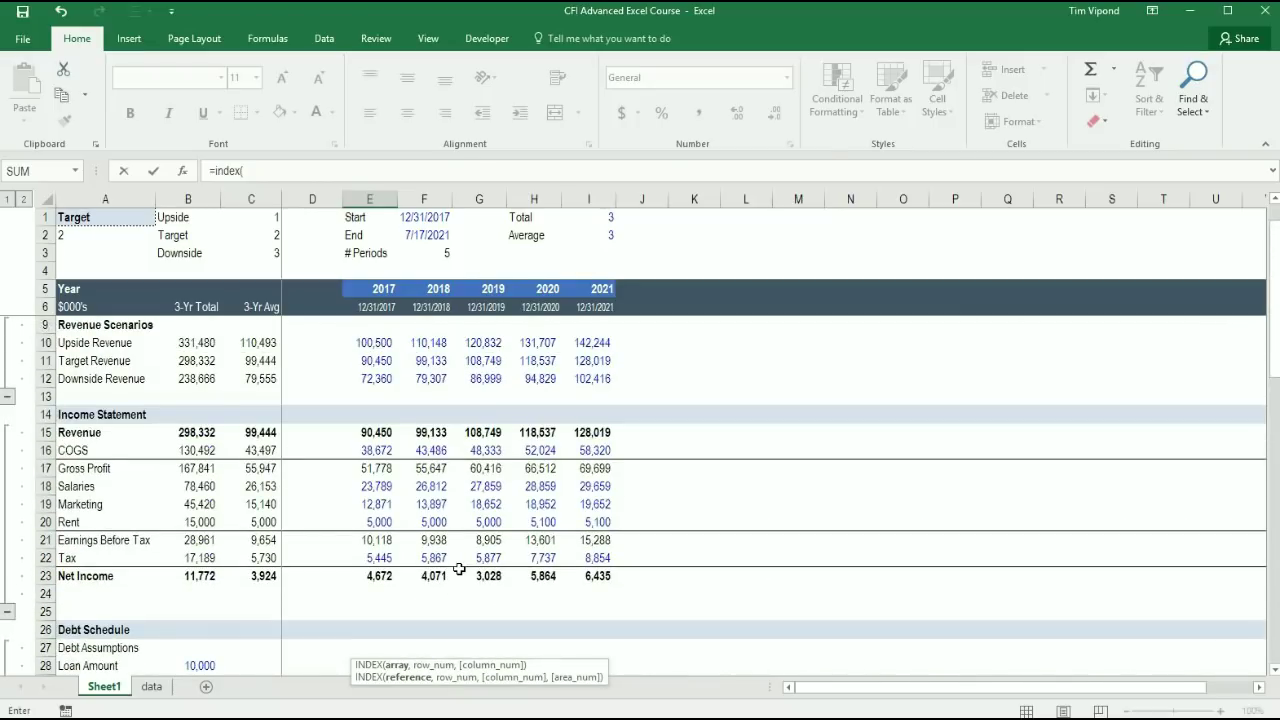
key("shift+Down")
key("shift+Down")
key("shift+Down")
key("shift+Down")
key("shift+Down")
key("shift+Down")
key("shift+Down")
key("shift+Down")
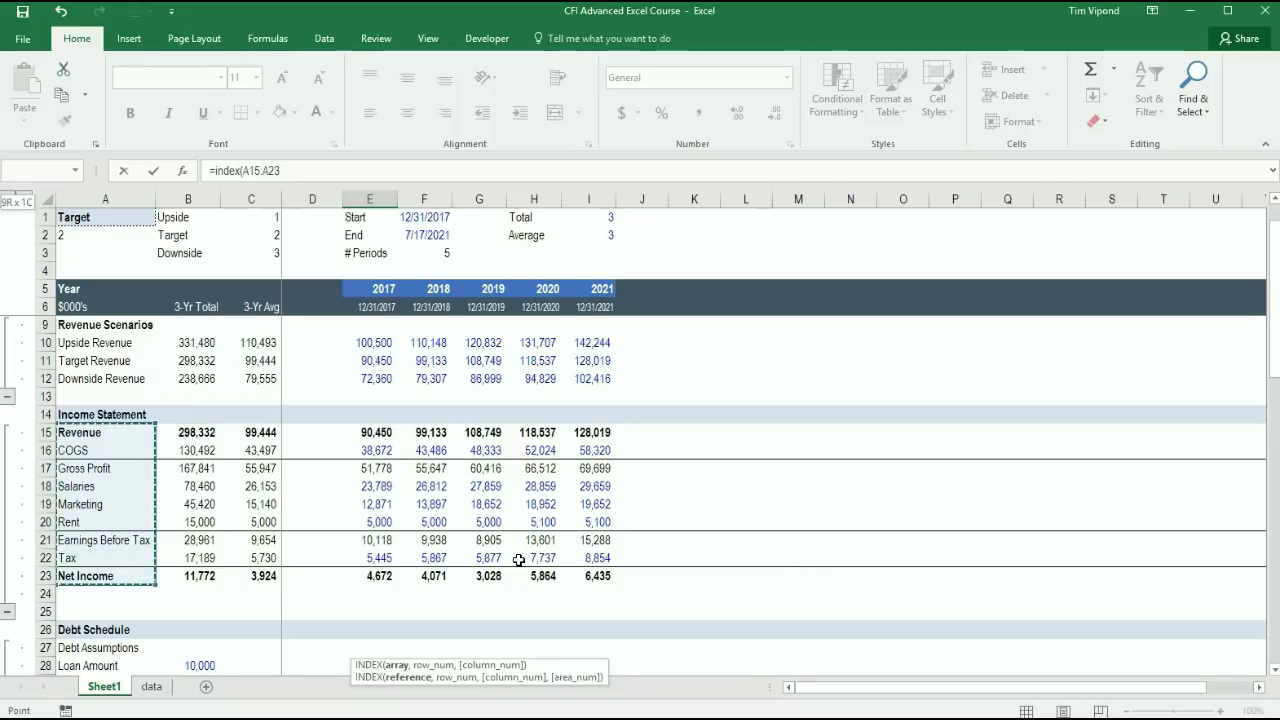
key("shift+Right")
key("shift+Right")
key("shift+Right")
key("shift+Right")
key("shift+Right")
key("shift+Right")
key("shift+Right")
key("shift+Right")
key("shift+Right")
key("shift+Right")
key("shift+Right")
key("shift+Right")
key("shift+Right")
key("shift+Right")
key("shift+Right")
key("shift+Right")
key("shift+Right")
key("shift+Right")
key("shift+Right")
key("shift+Right")
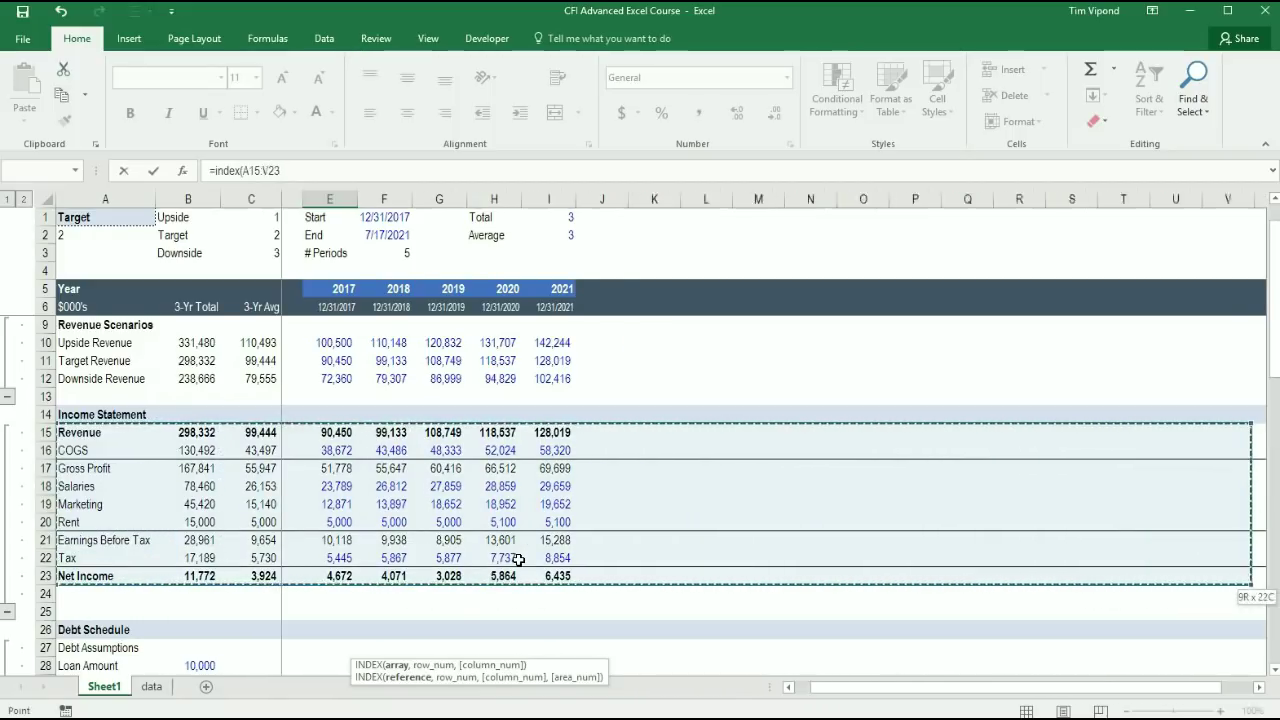
key("shift+Right")
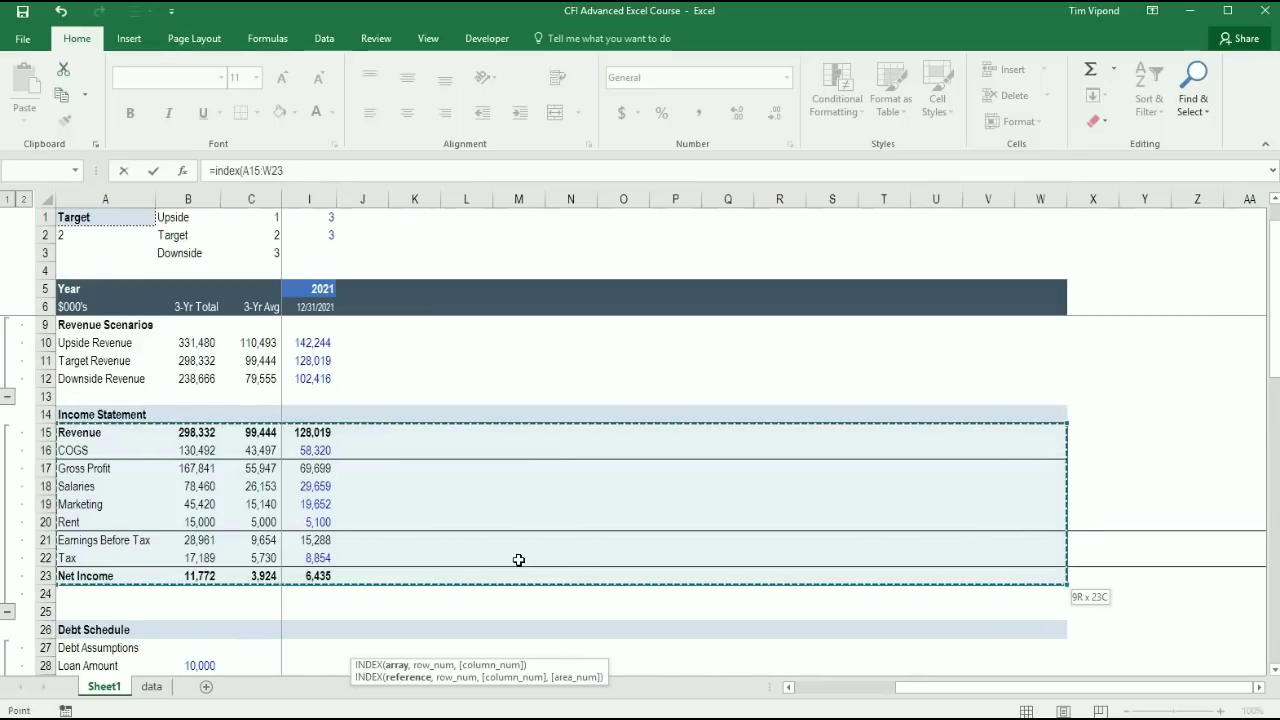
key("F4")
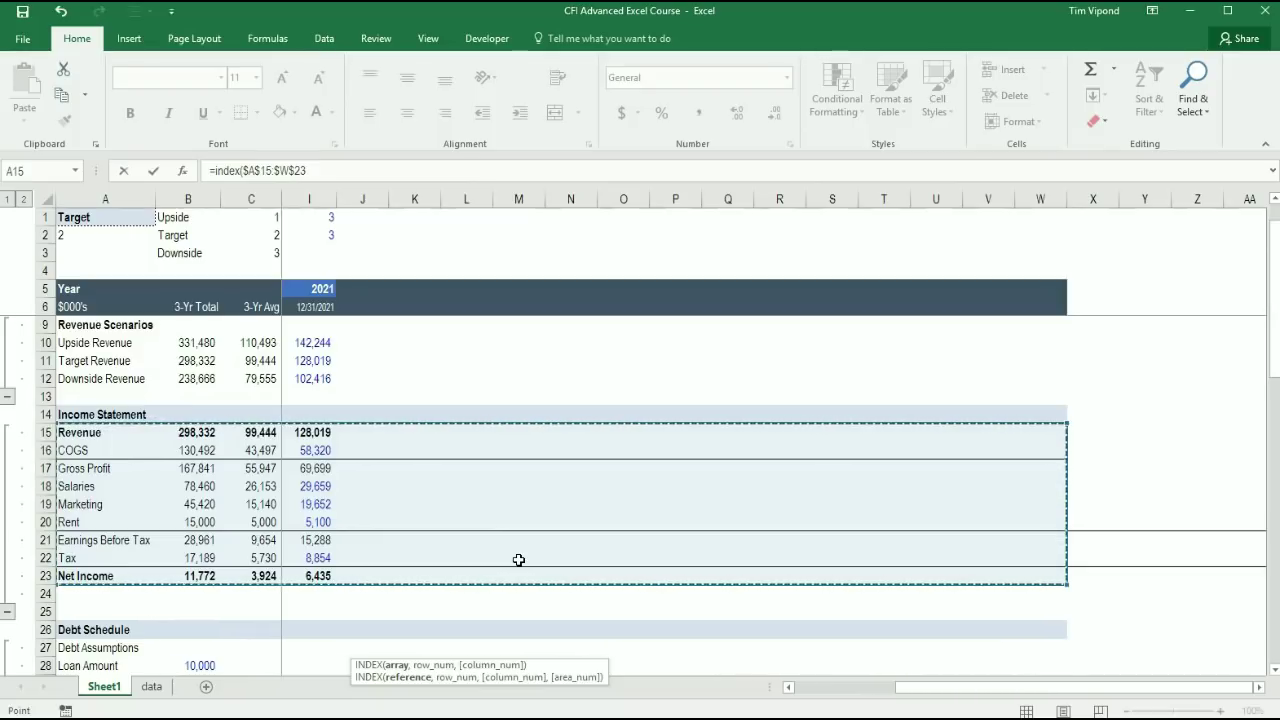
left_click(327, 170)
type(",")
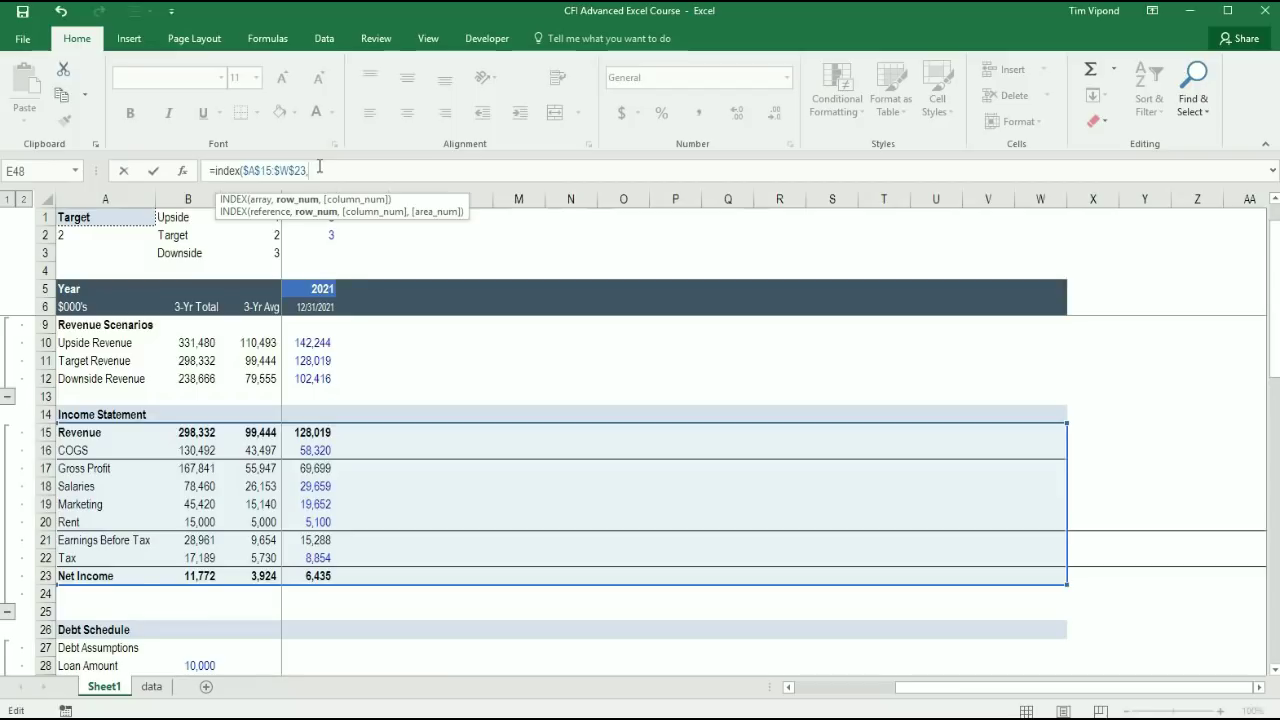
type("matc")
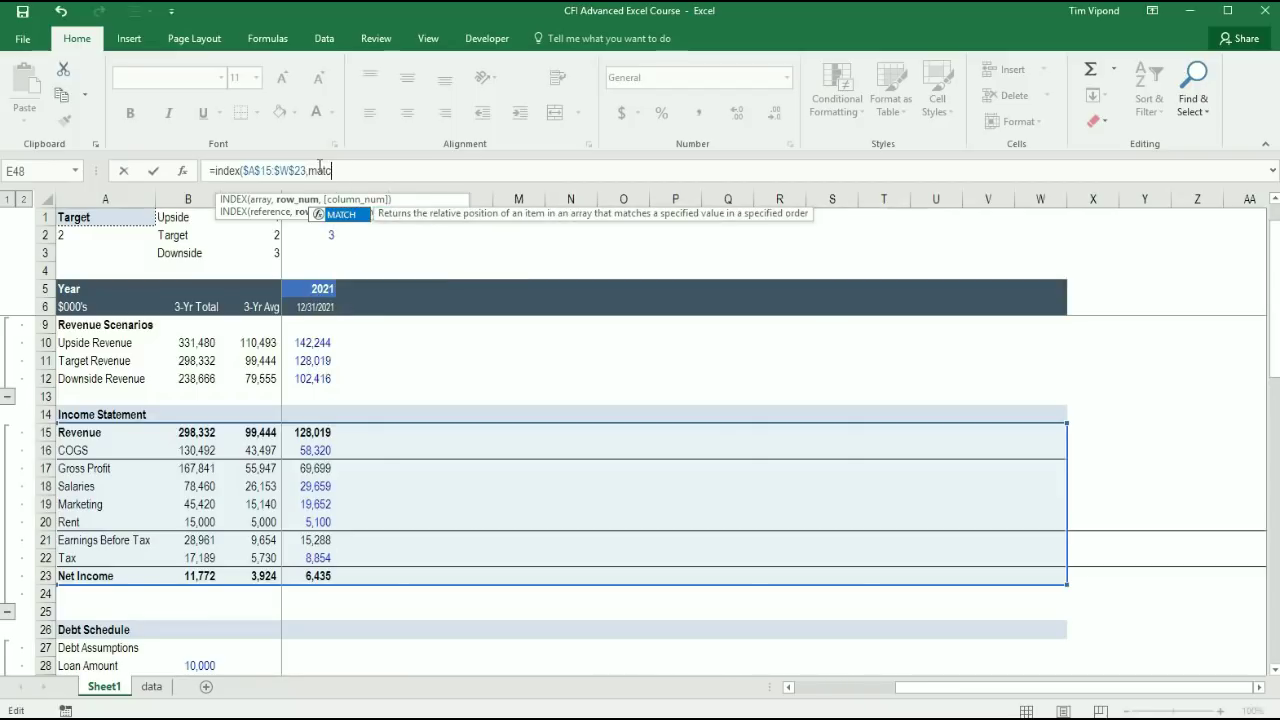
type("h(")
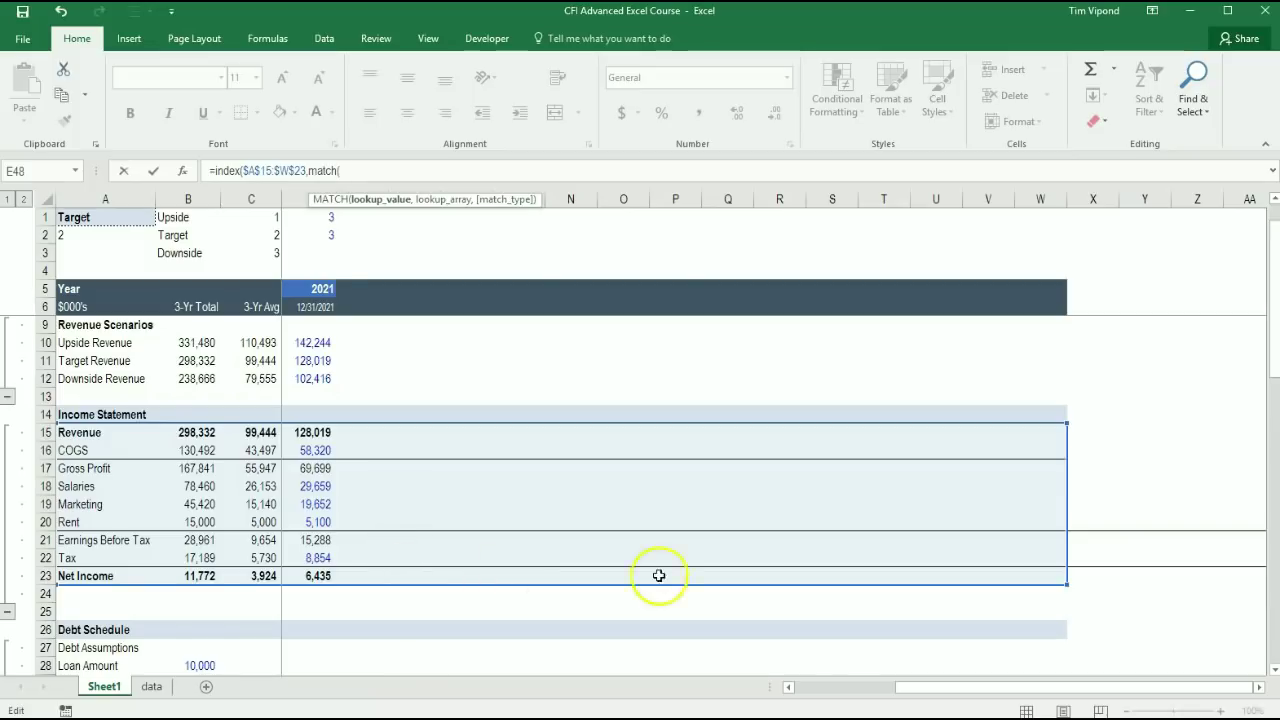
Use the Revenue label in D48 as the row MATCH lookup value
left_click(352, 661)
key("Down")
key("Down")
key("Down")
key("Down")
key("Down")
key("Down")
key("Down")
key("Down")
key("Down")
key("Down")
key("Down")
key("Down")
key("Down")
key("Down")
key("Down")
key("Down")
key("Down")
key("Down")
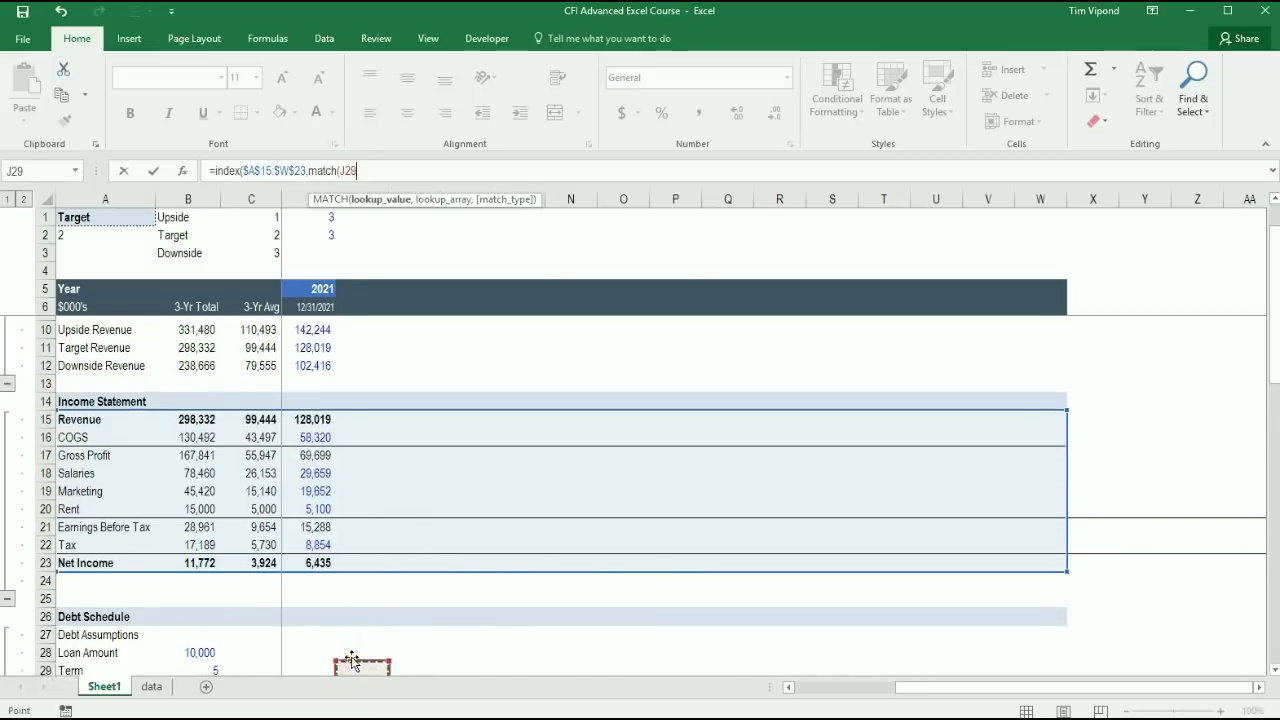
key("Down")
key("Down")
key("Down")
key("Down")
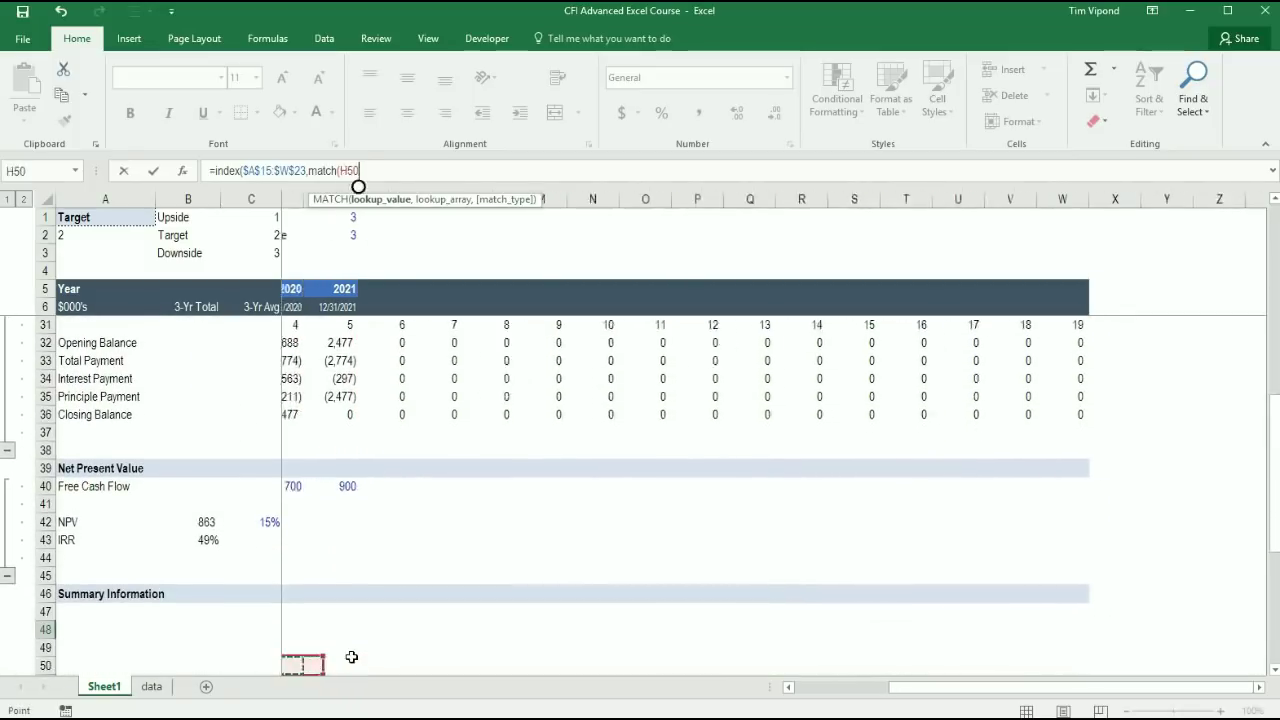
key("Left")
key("Left")
key("Left")
key("Left")
key("Left")
key("Left")
key("Left")
key("Up")
key("Up")
key("Right")
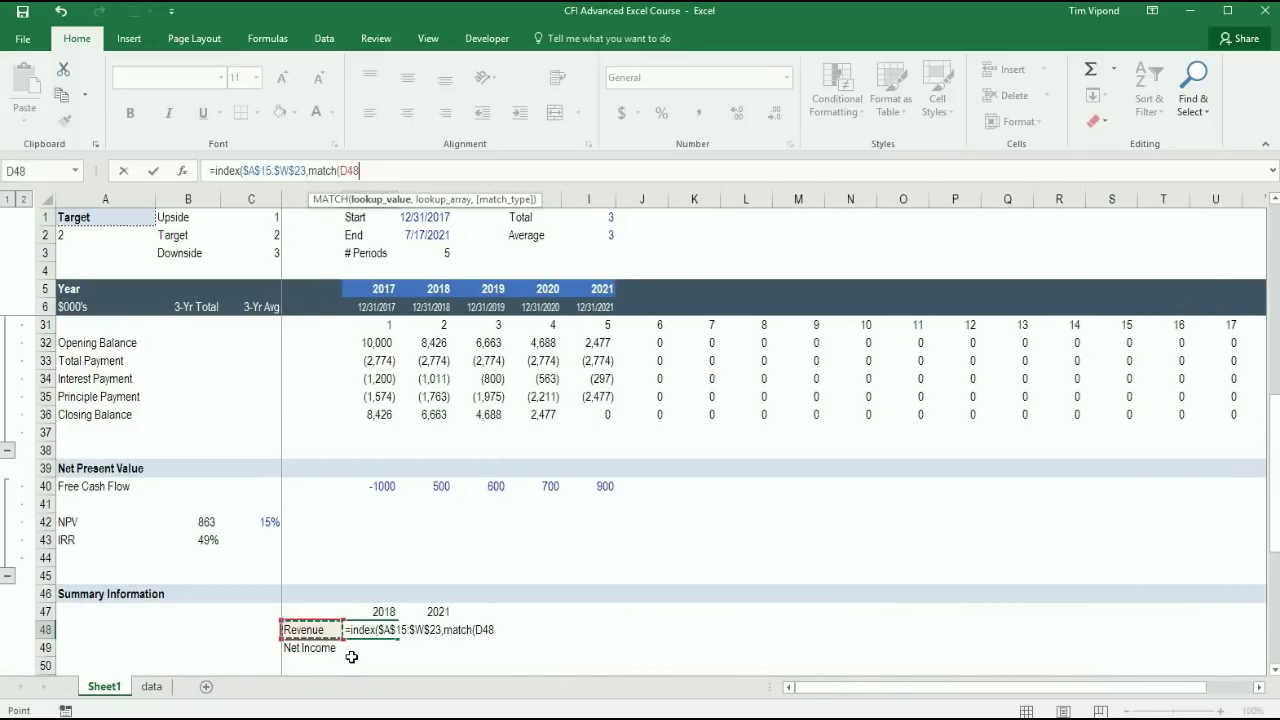
type(",")
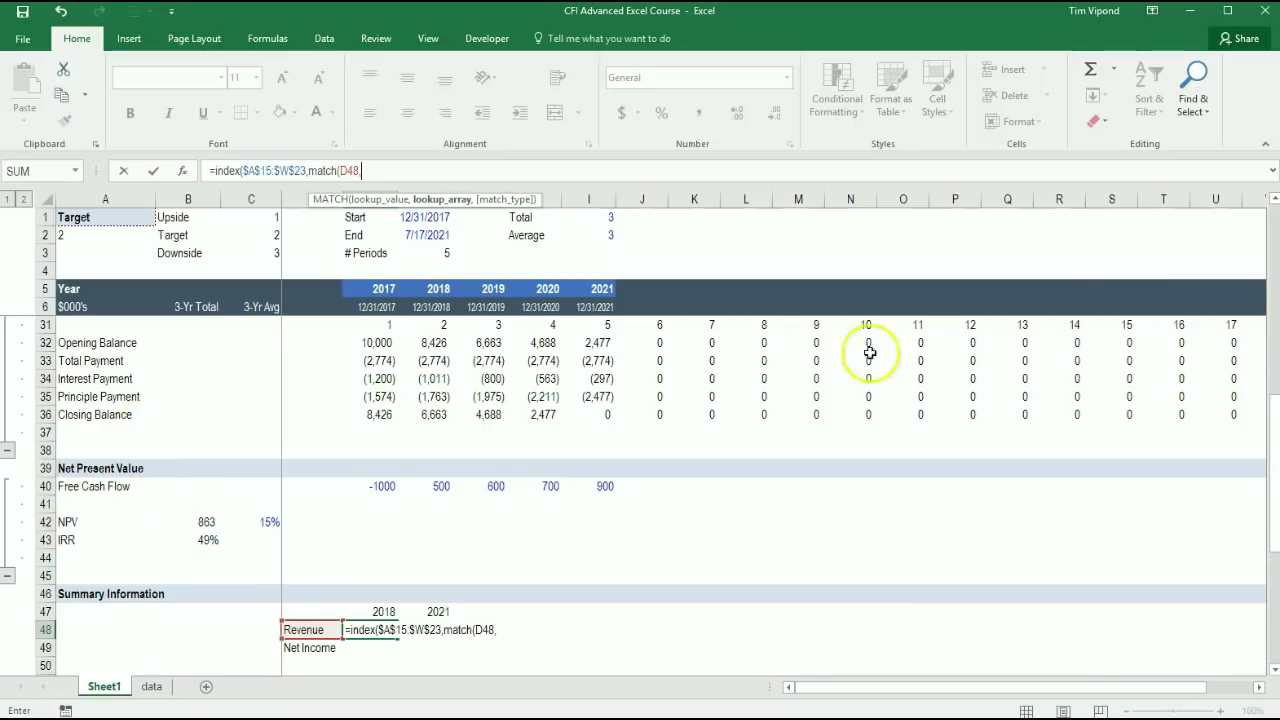
Set the lookup list to $A$15:$A$23, lock the value as $D48, and use exact match 0
left_click_drag(1271, 445, 1265, 307)
left_click_drag(70, 379, 80, 521)
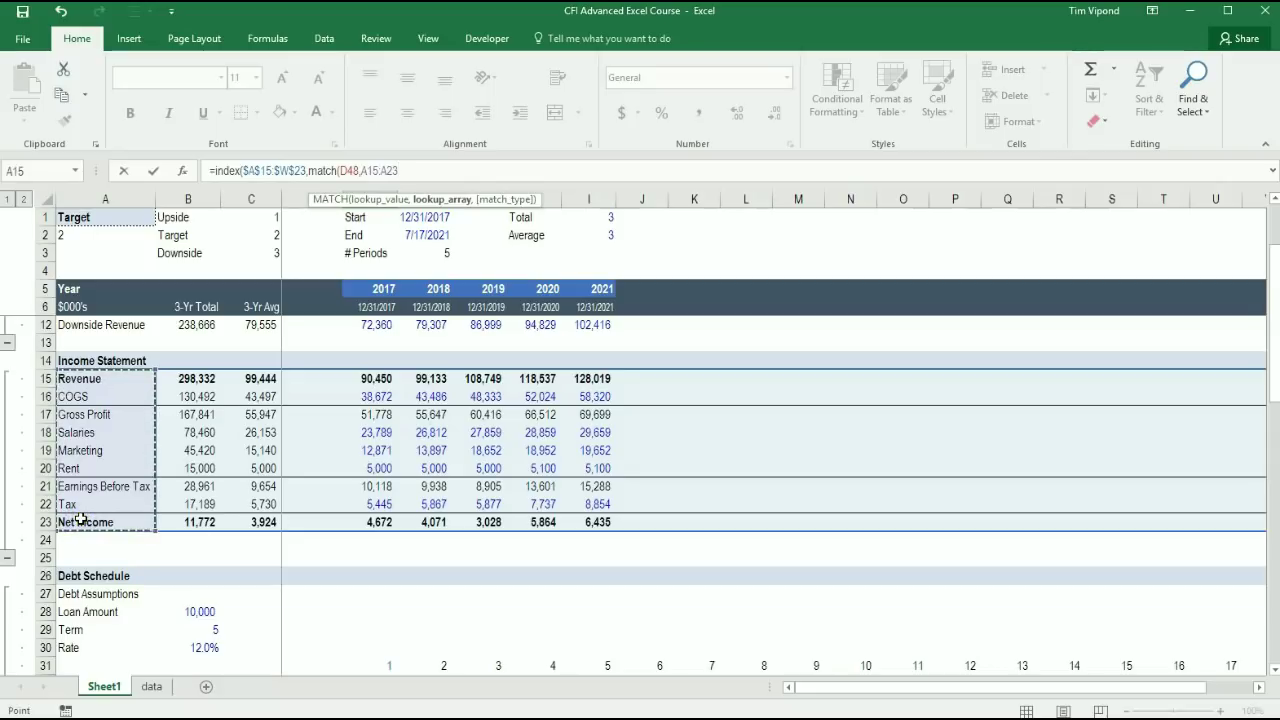
key("F4")
left_click(361, 171)
left_click(357, 171)
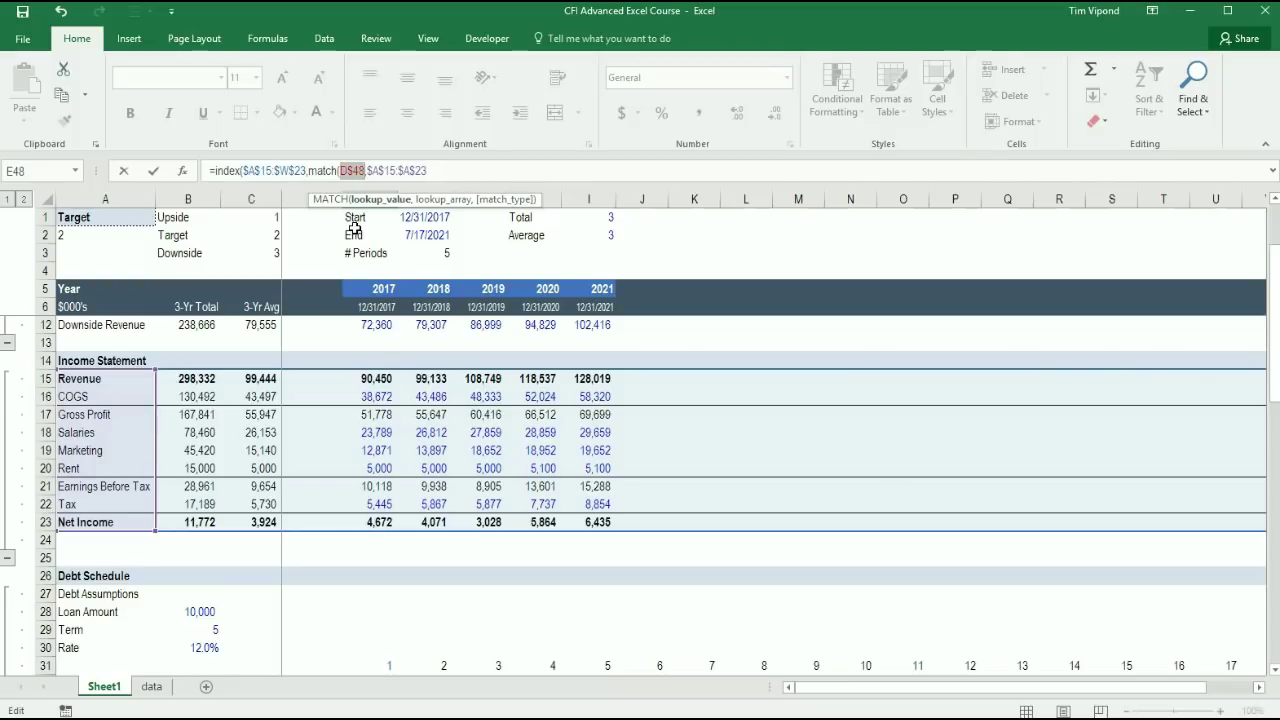
left_click(445, 170)
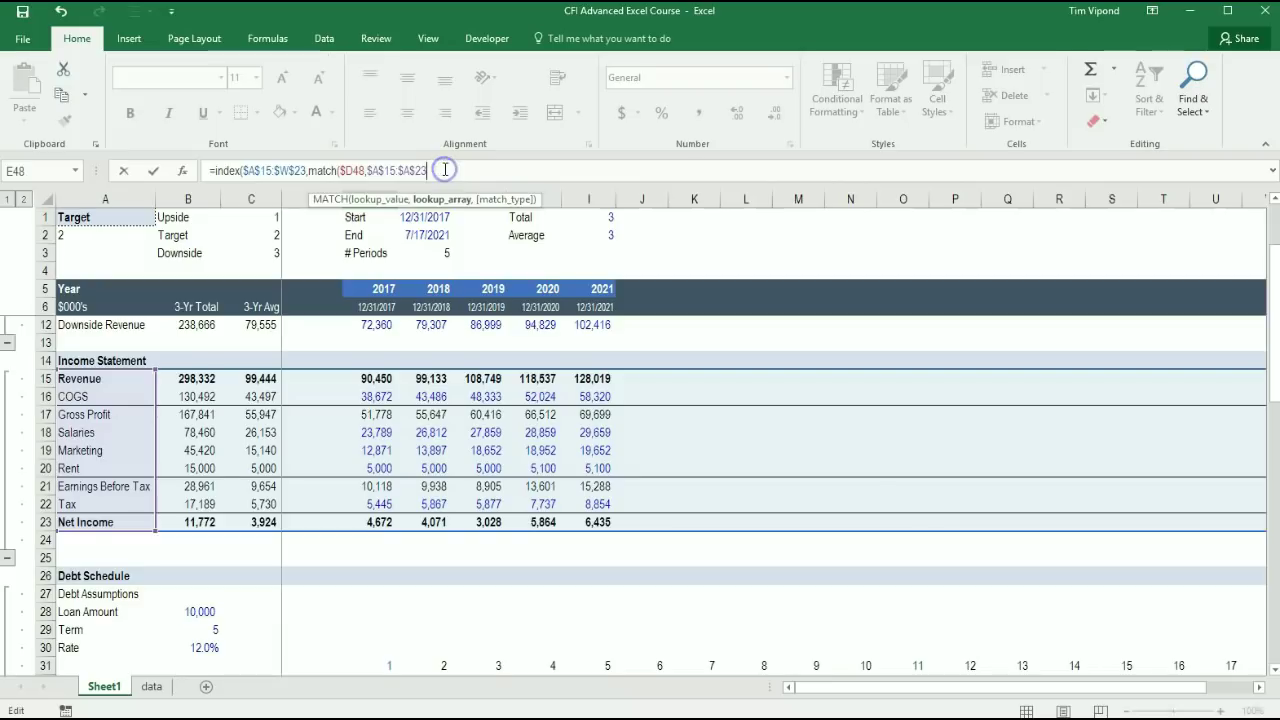
type(",0")
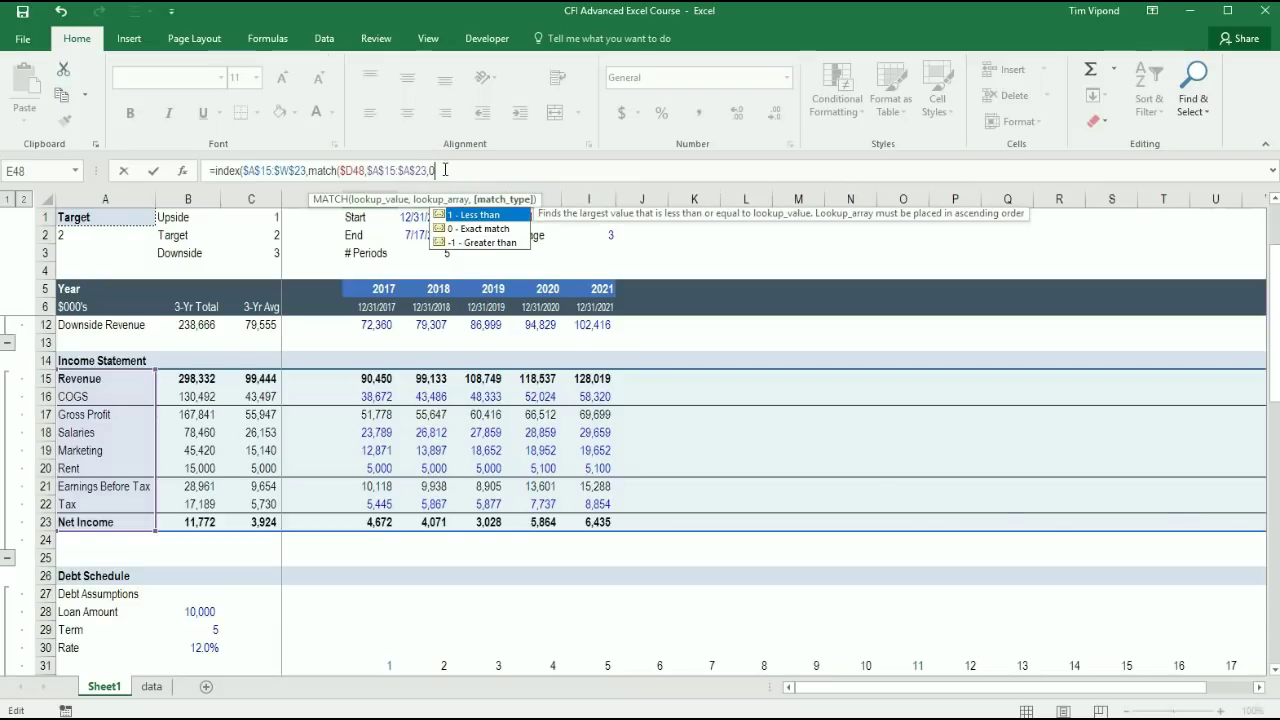
type("),")
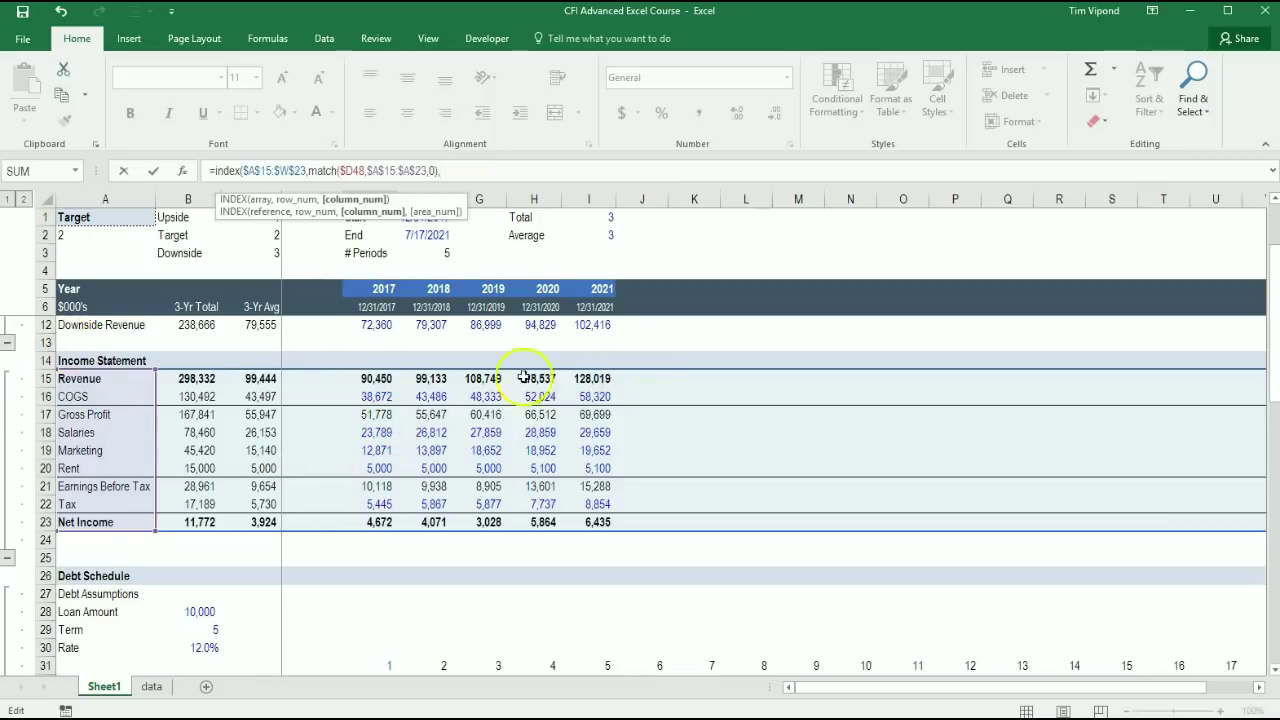
Start the column MATCH with the 2018 year heading E$47 as lookup value
left_click(380, 367)
type("match")
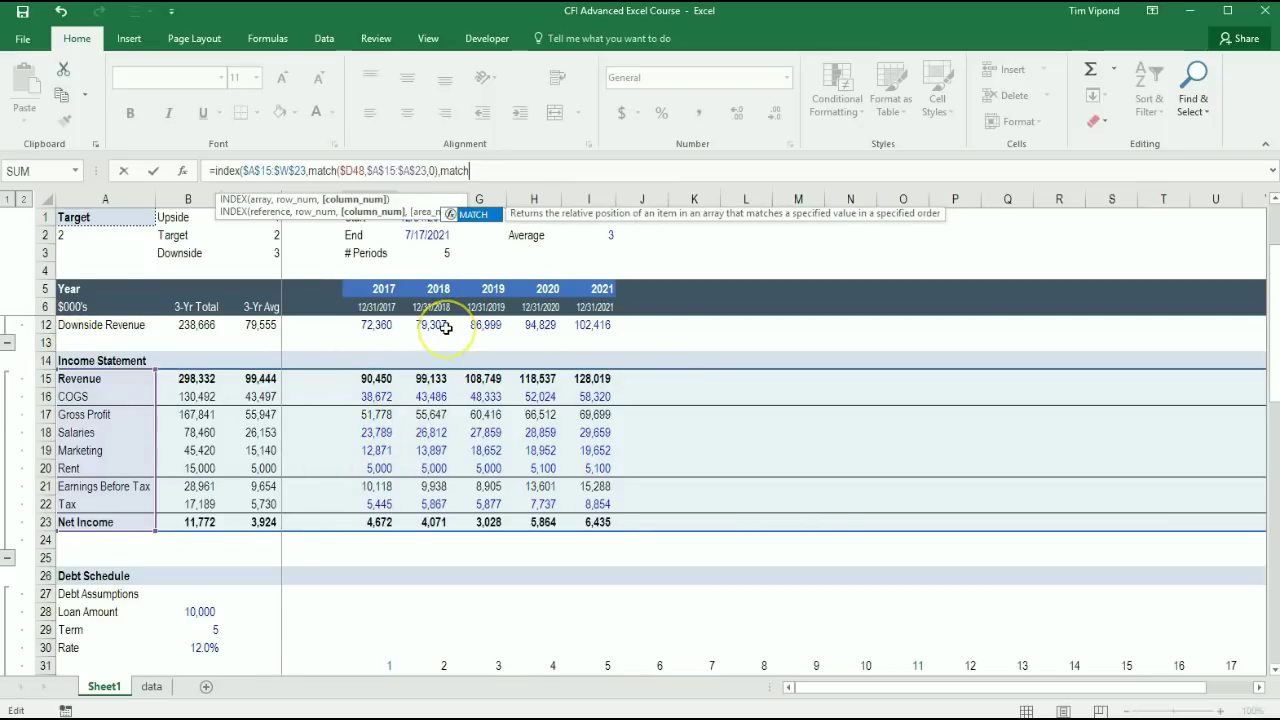
type("(")
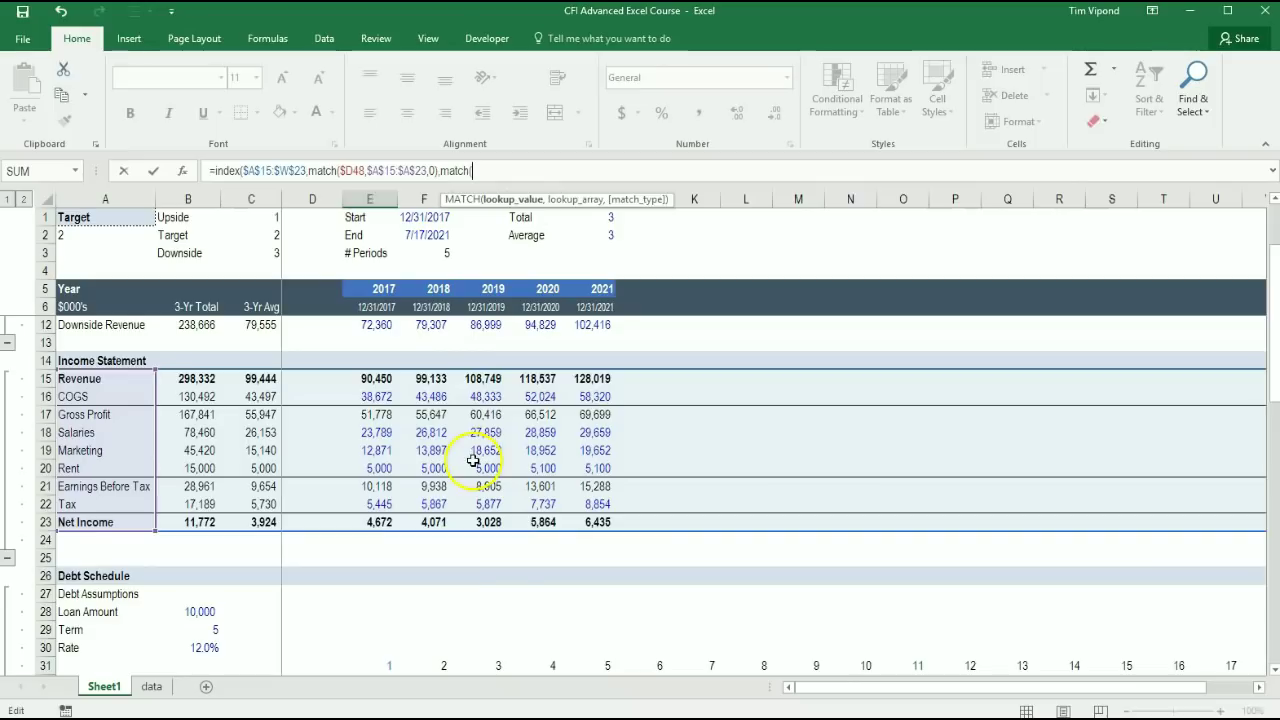
left_click_drag(1273, 345, 1266, 514)
left_click(384, 504)
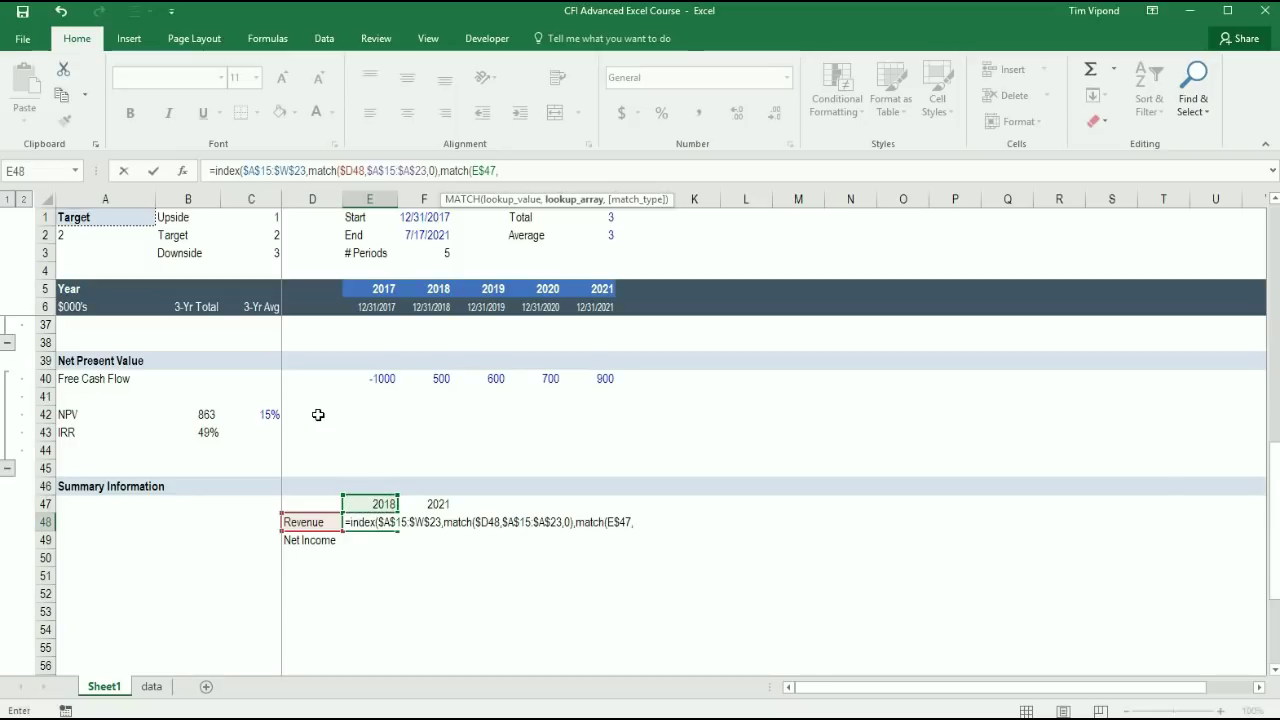
scroll(187, 379, "up", 9)
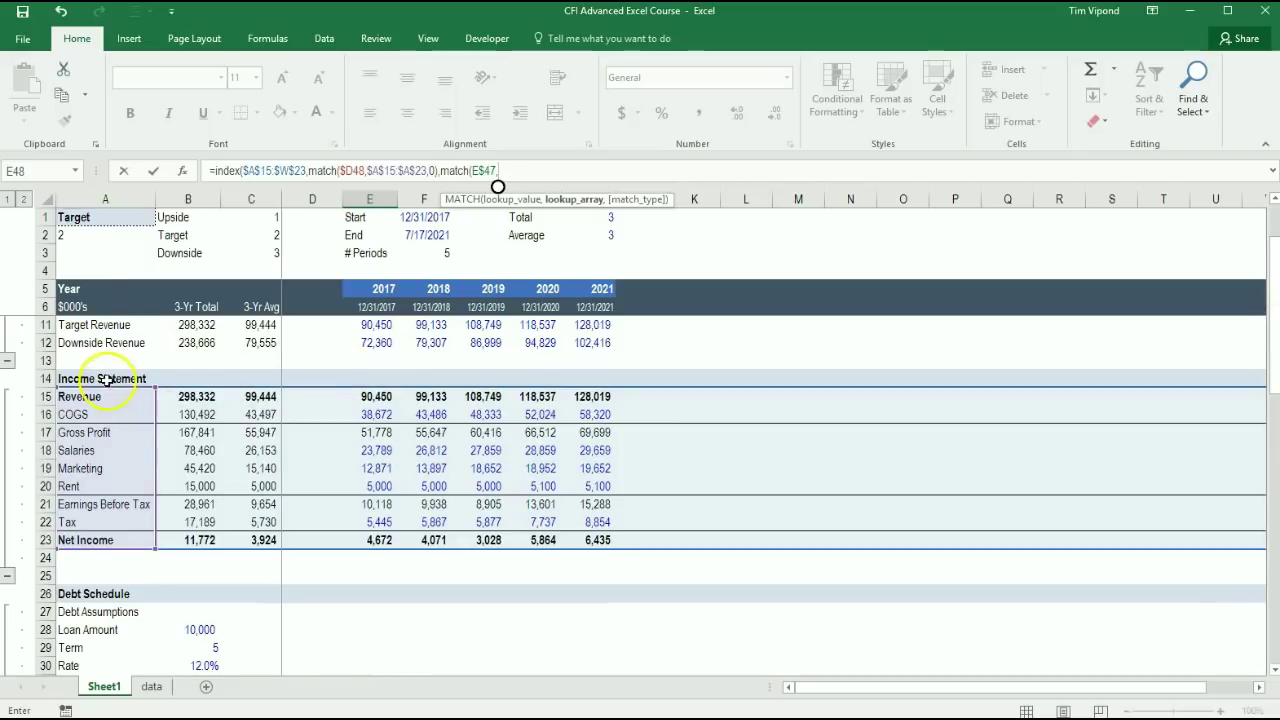
type(",")
Match against the year row $A$5:$W$5 exactly and commit the formula, returning 99133.2
left_click_drag(100, 271, 1166, 291)
key("F4")
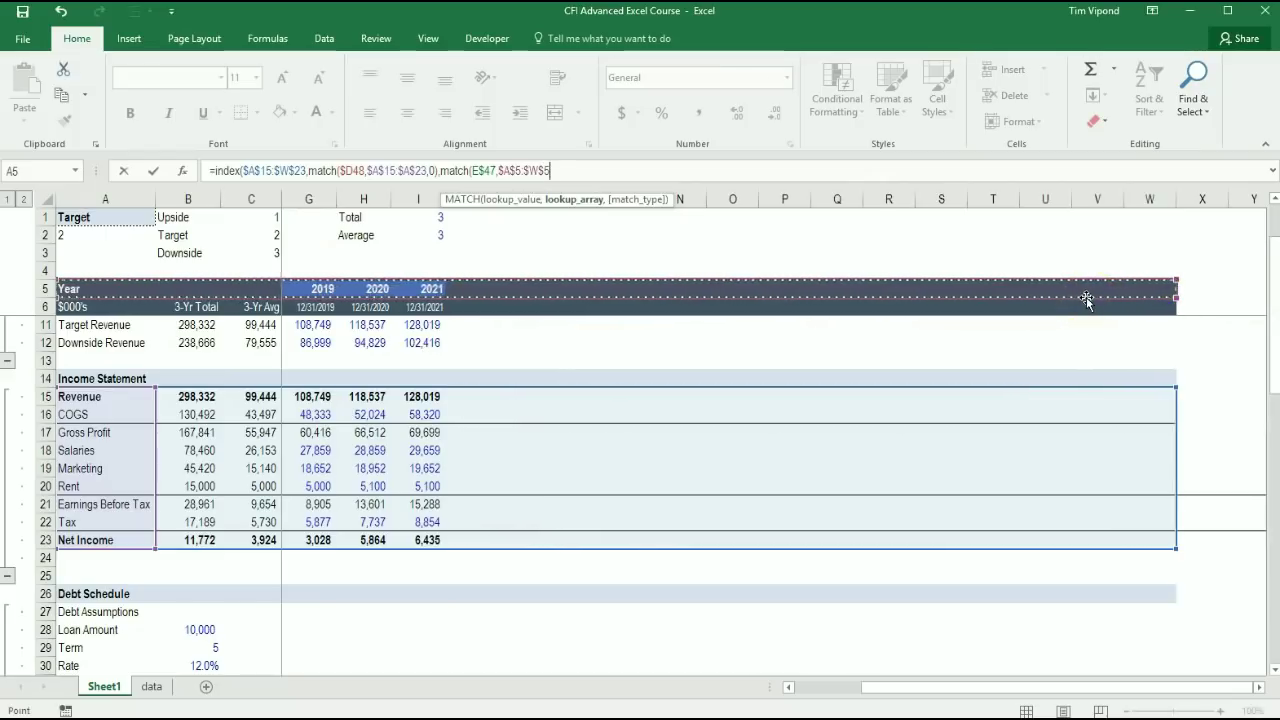
type(",0")
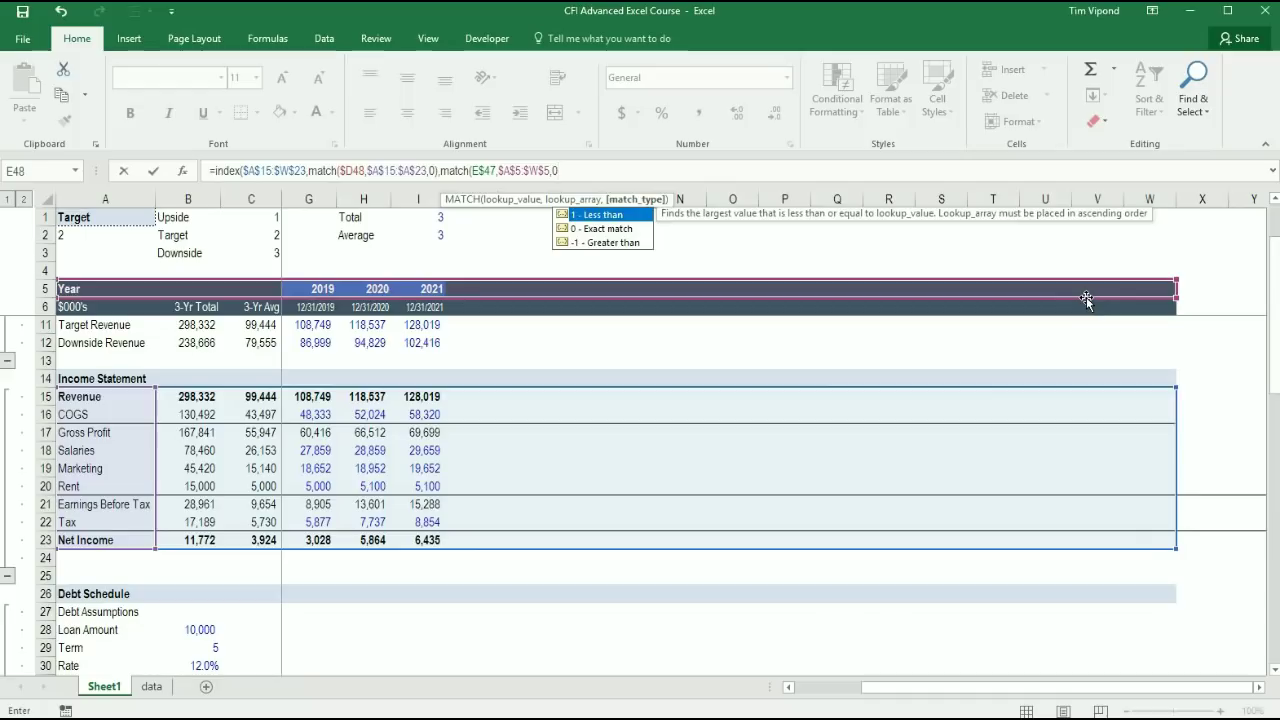
type("))")
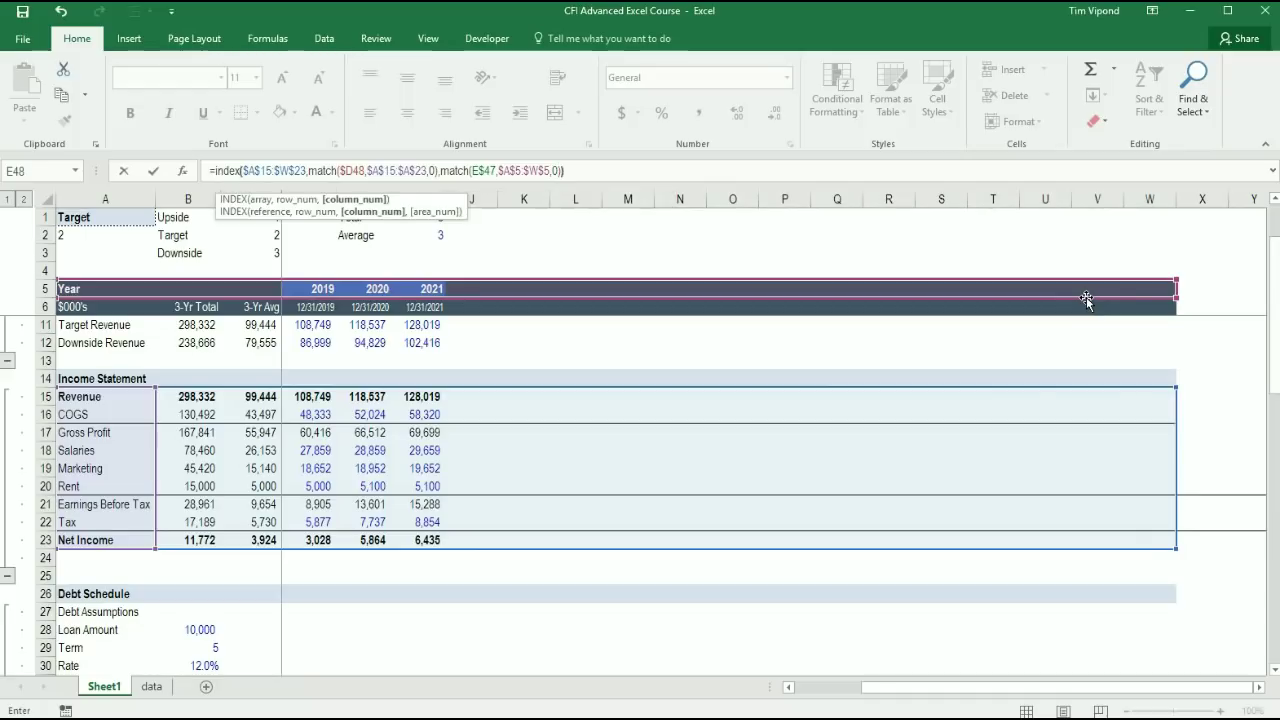
key("Return")
key("Left")
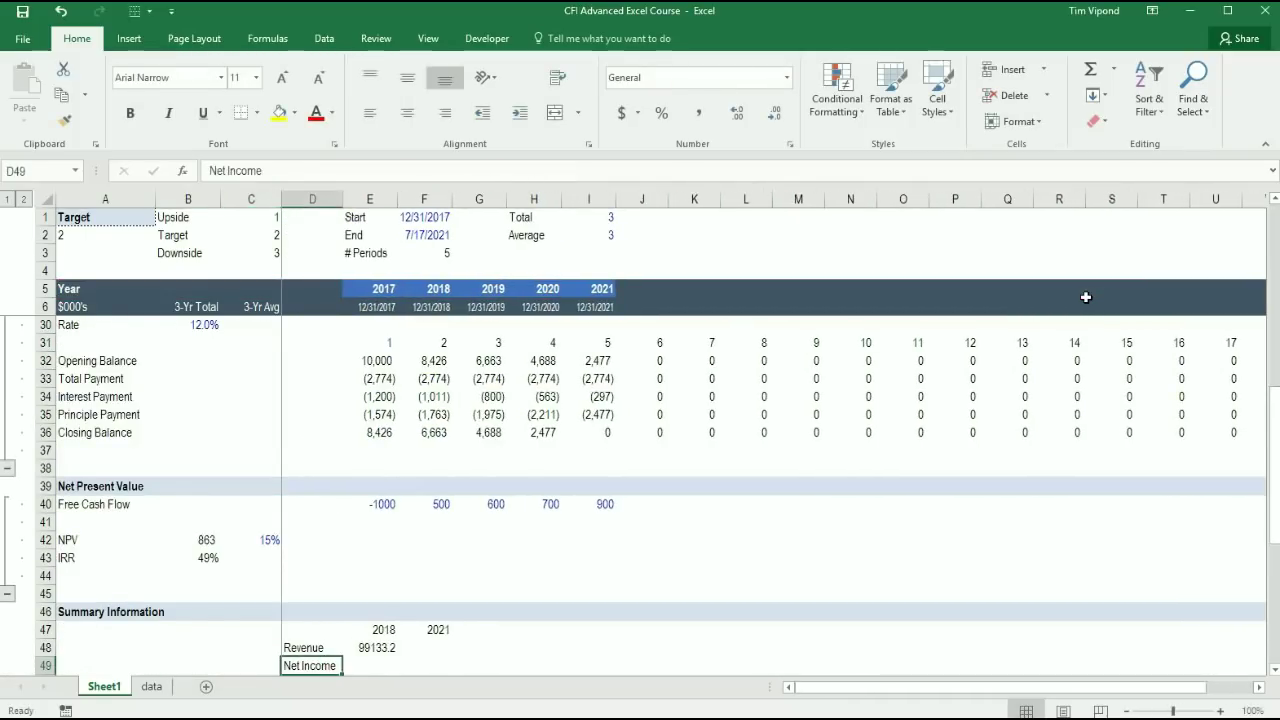
key("Right")
key("Up")
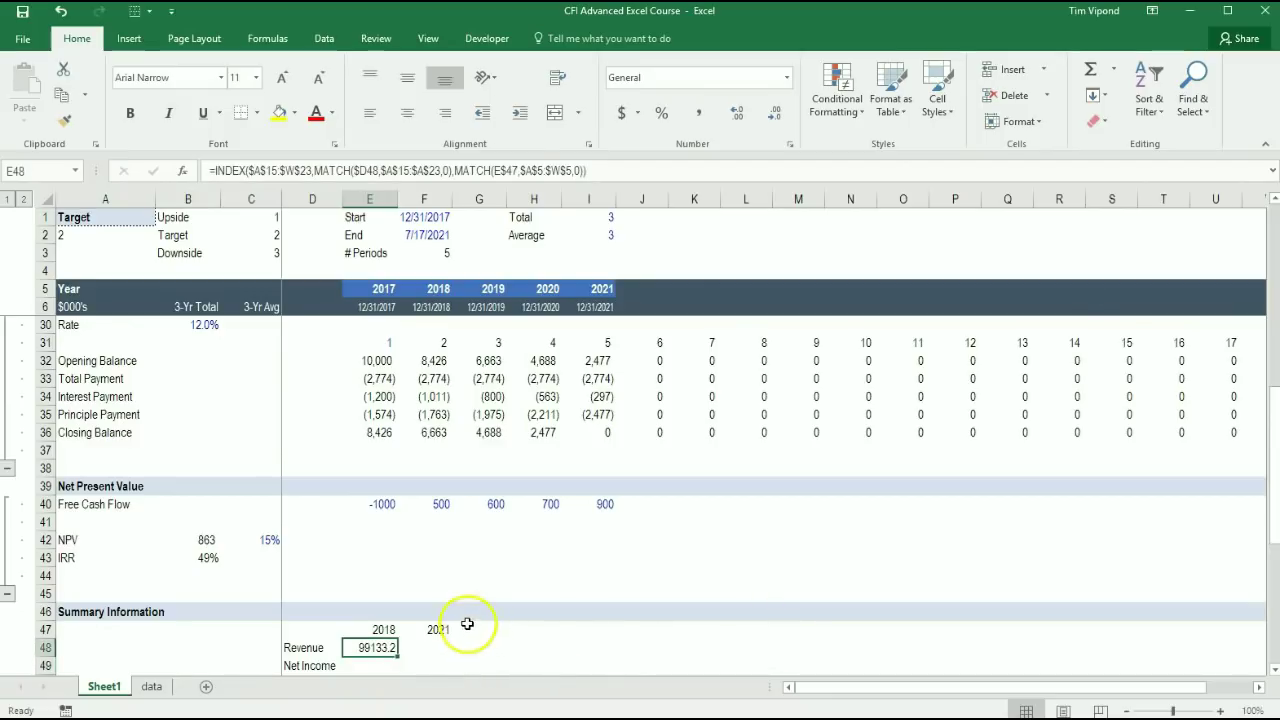
scroll(467, 624, "up", 7)
left_click(434, 432)
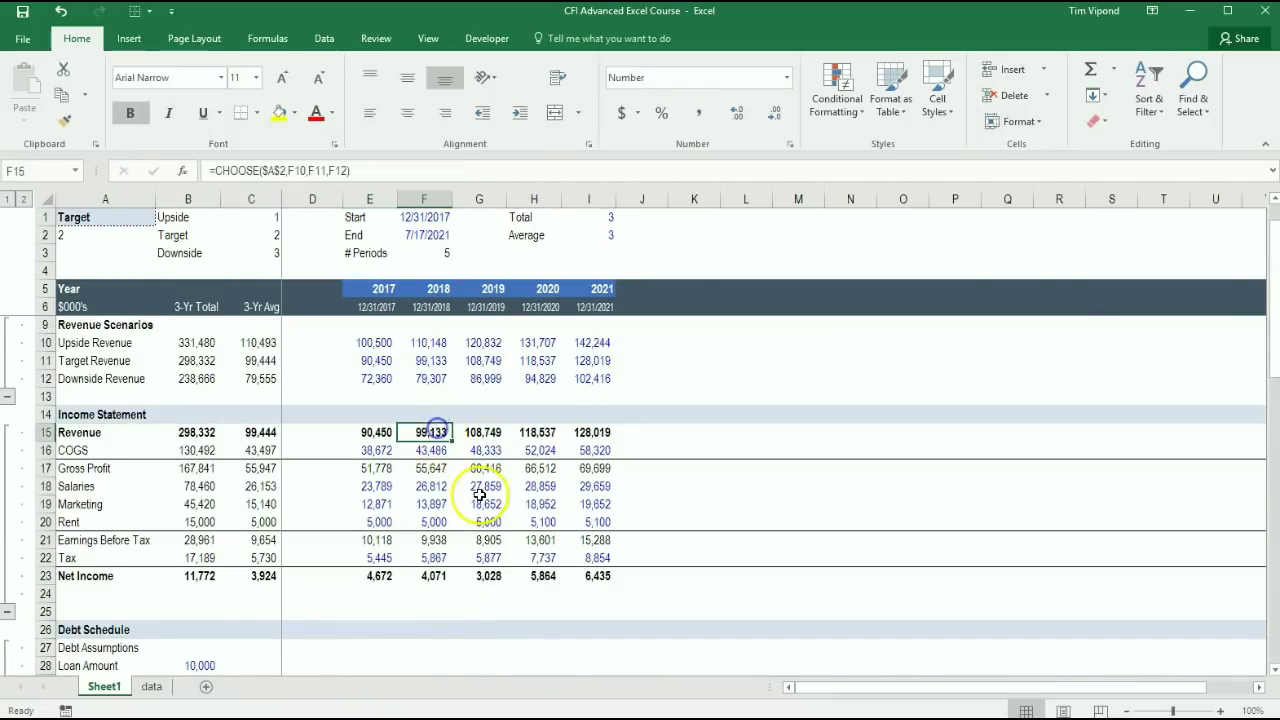
scroll(480, 494, "down", 11)
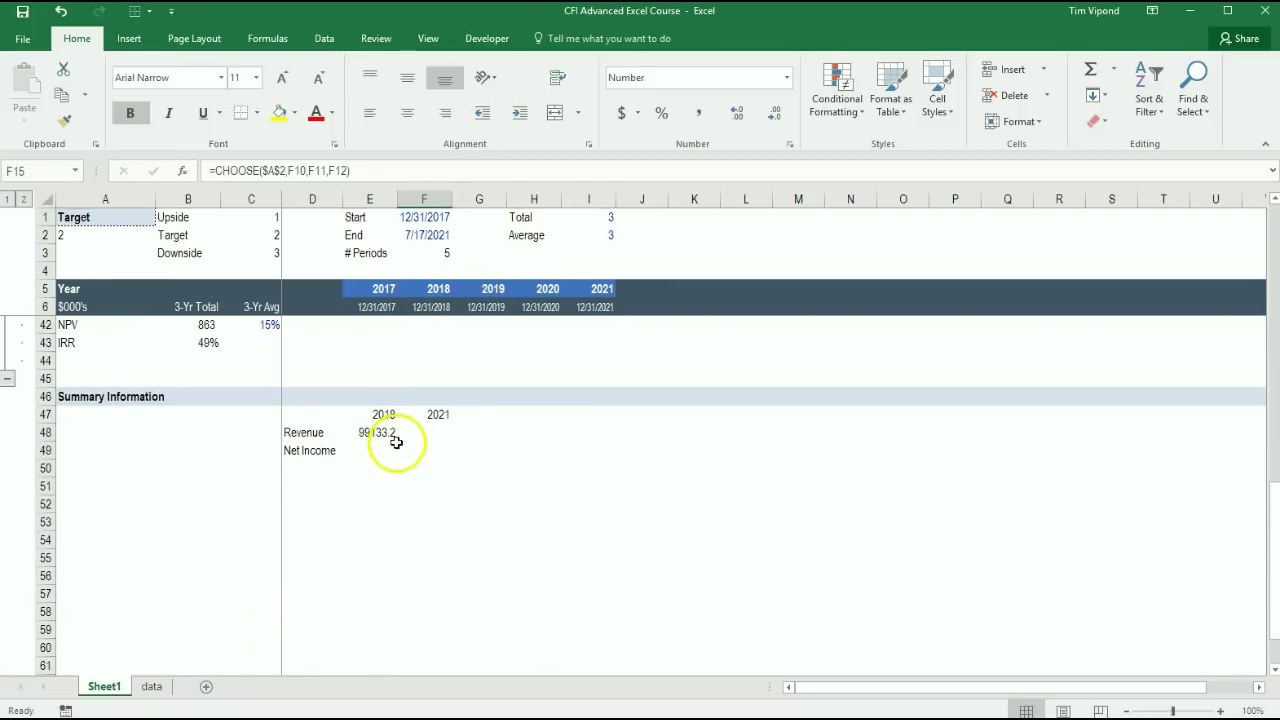
scroll(390, 432, "up", 2)
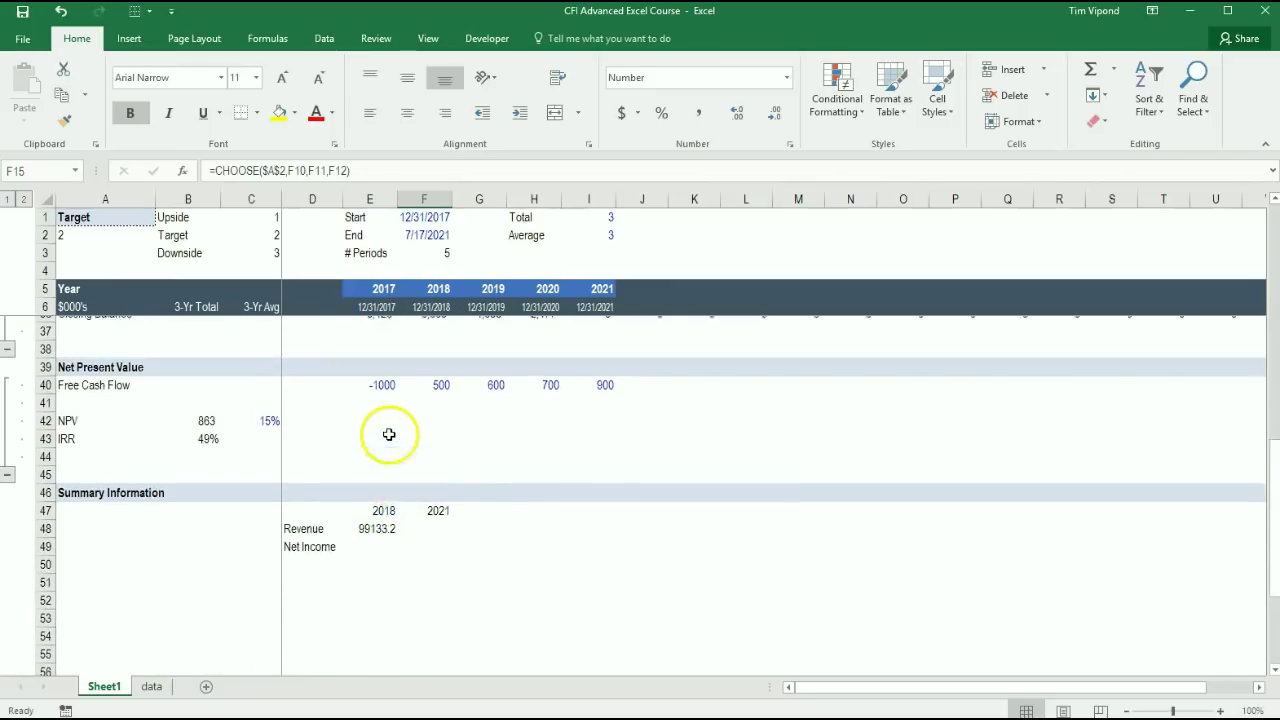
Paste only the number format of NPV cell B42 onto E48 so it reads 99,133
left_click(209, 431)
key("ctrl+c")
key("Right")
key("Right")
key("Down")
key("Down")
key("Down")
key("Down")
key("Down")
key("Down")
key("Right")
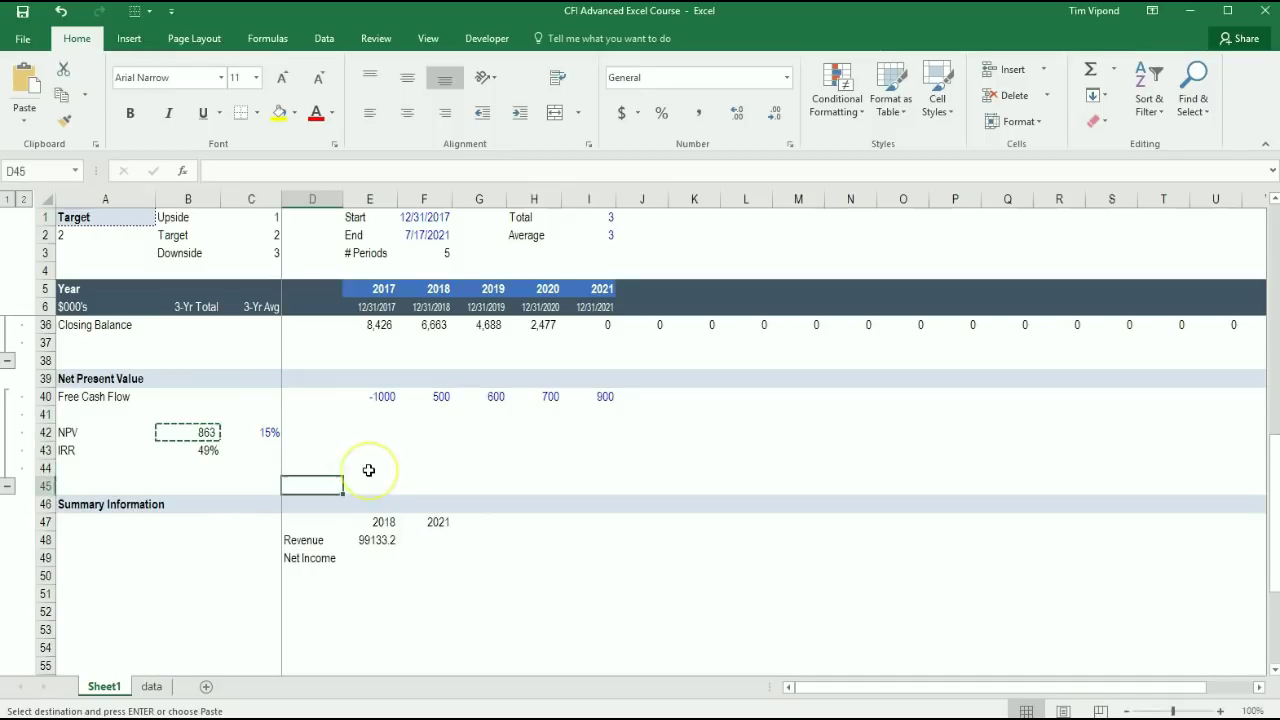
key("alt+e")
key("s")
key("v")
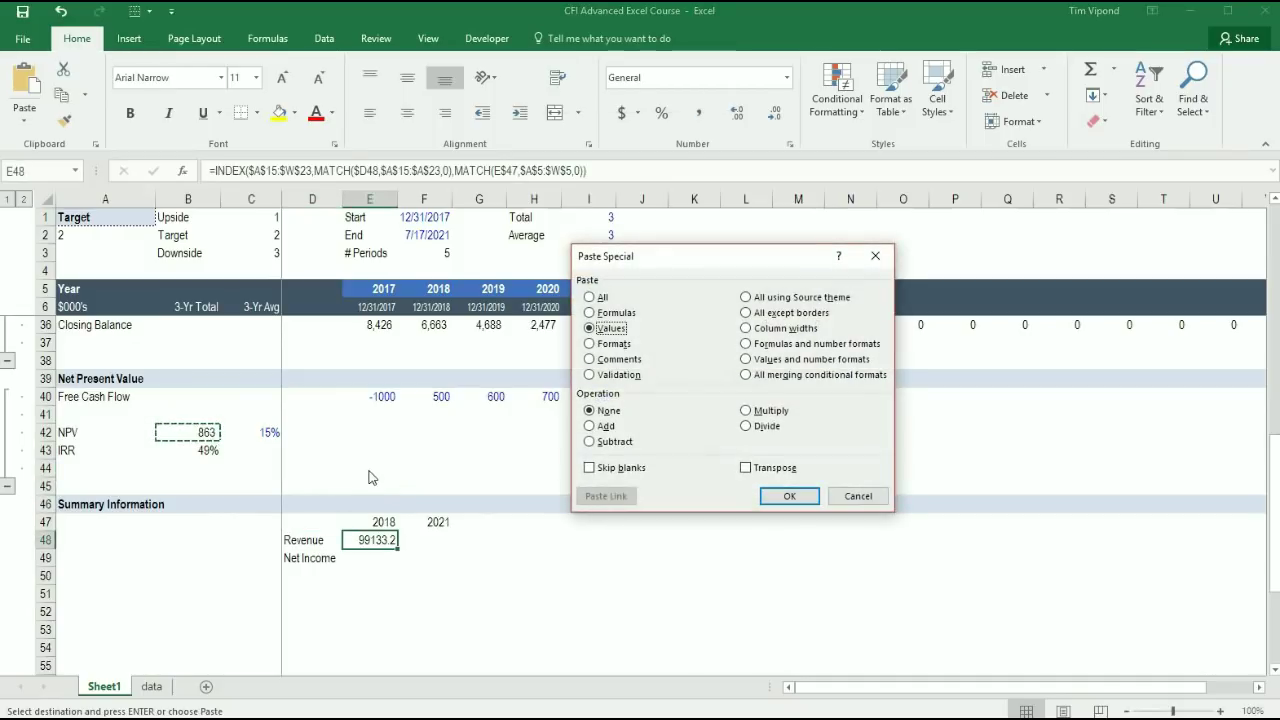
key("t")
key("Return")
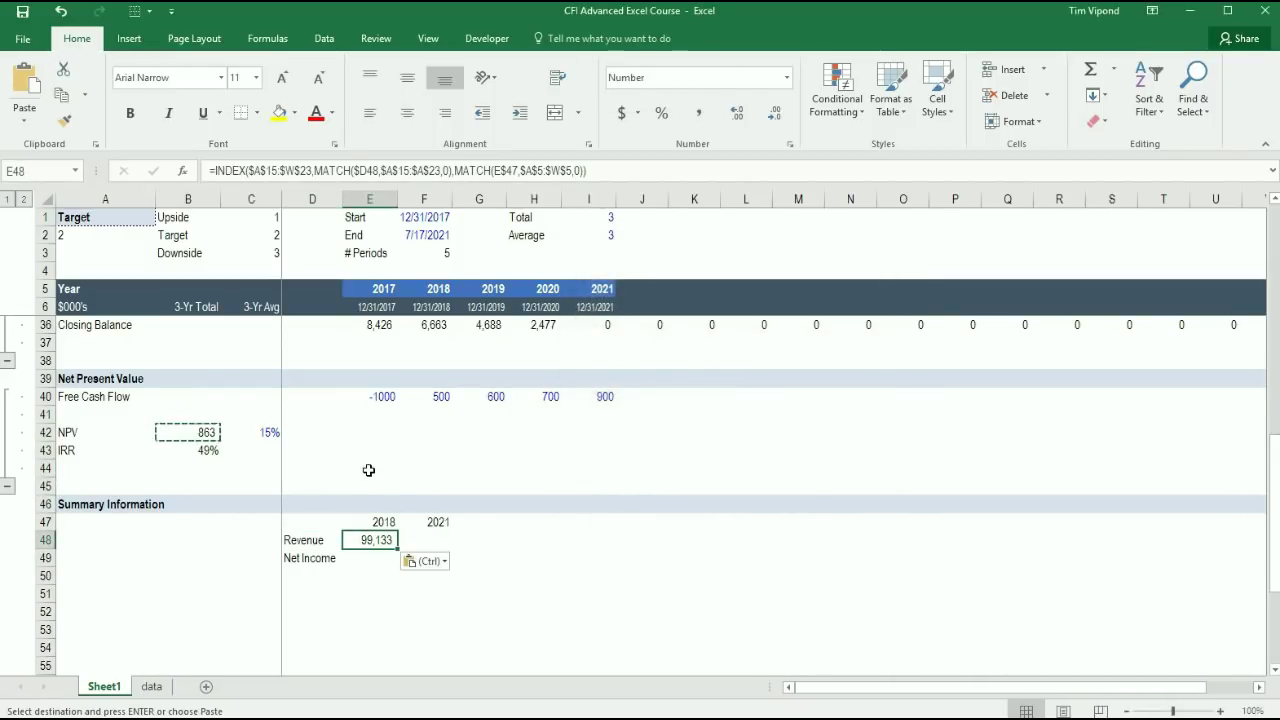
key("Escape")
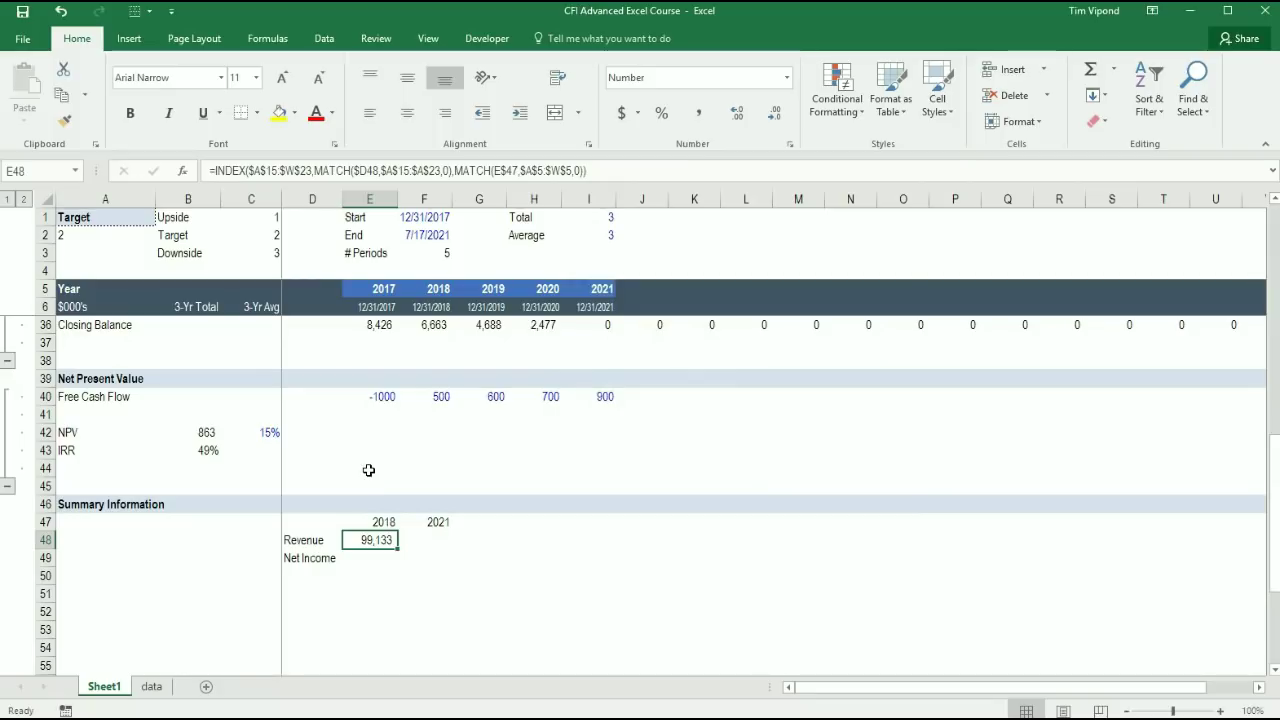
key("Up")
key("shift+Right")
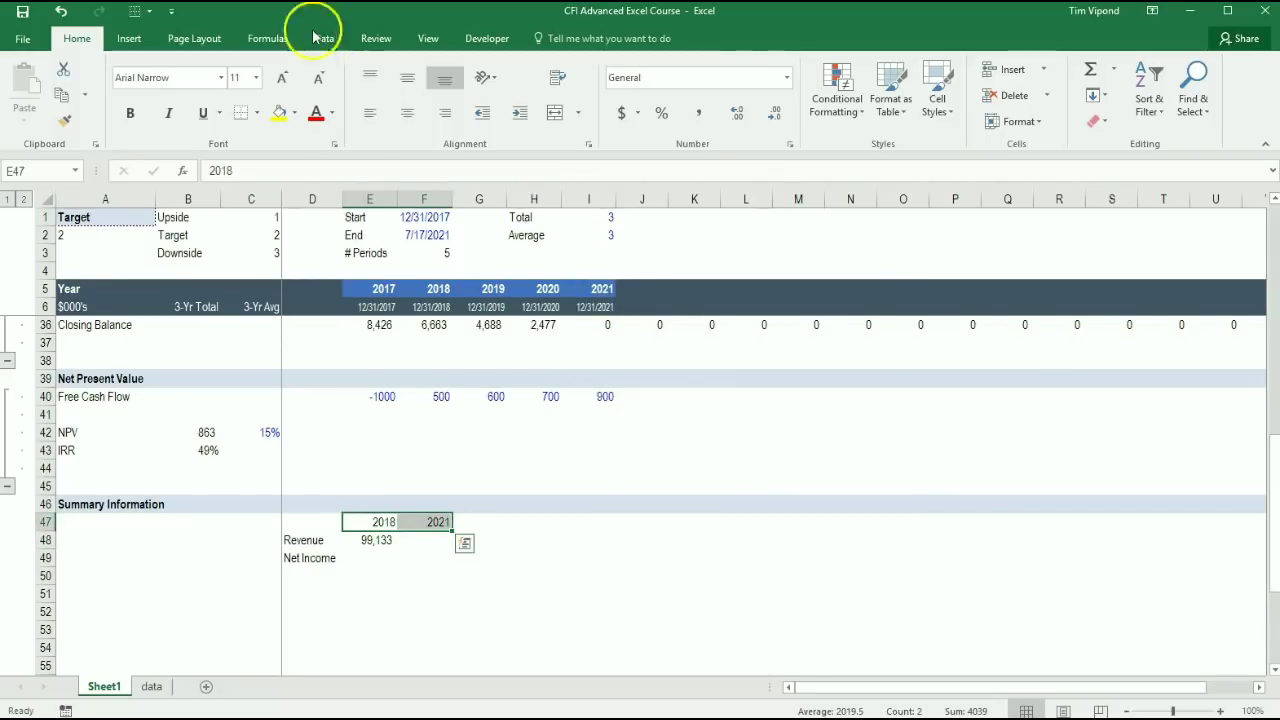
Colour the 2018 and 2021 headings and the Revenue and Net Income labels blue
left_click(332, 112)
left_click(308, 296)
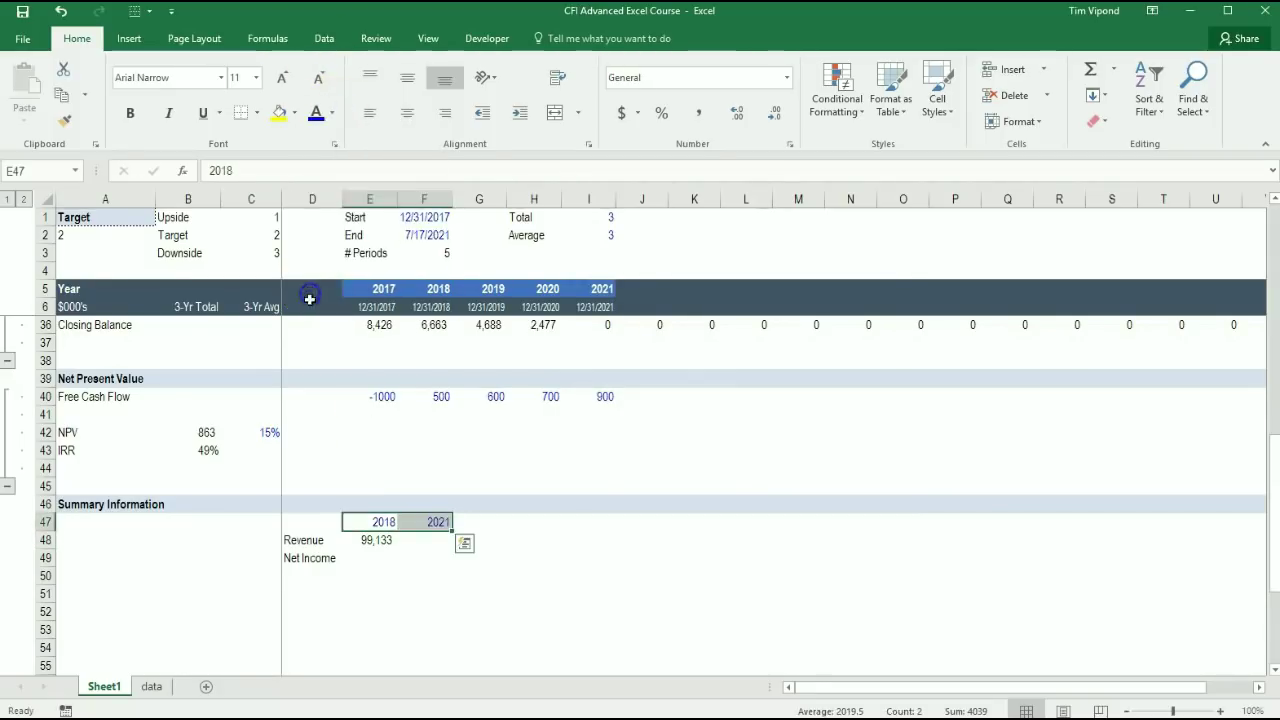
left_click_drag(303, 540, 305, 553)
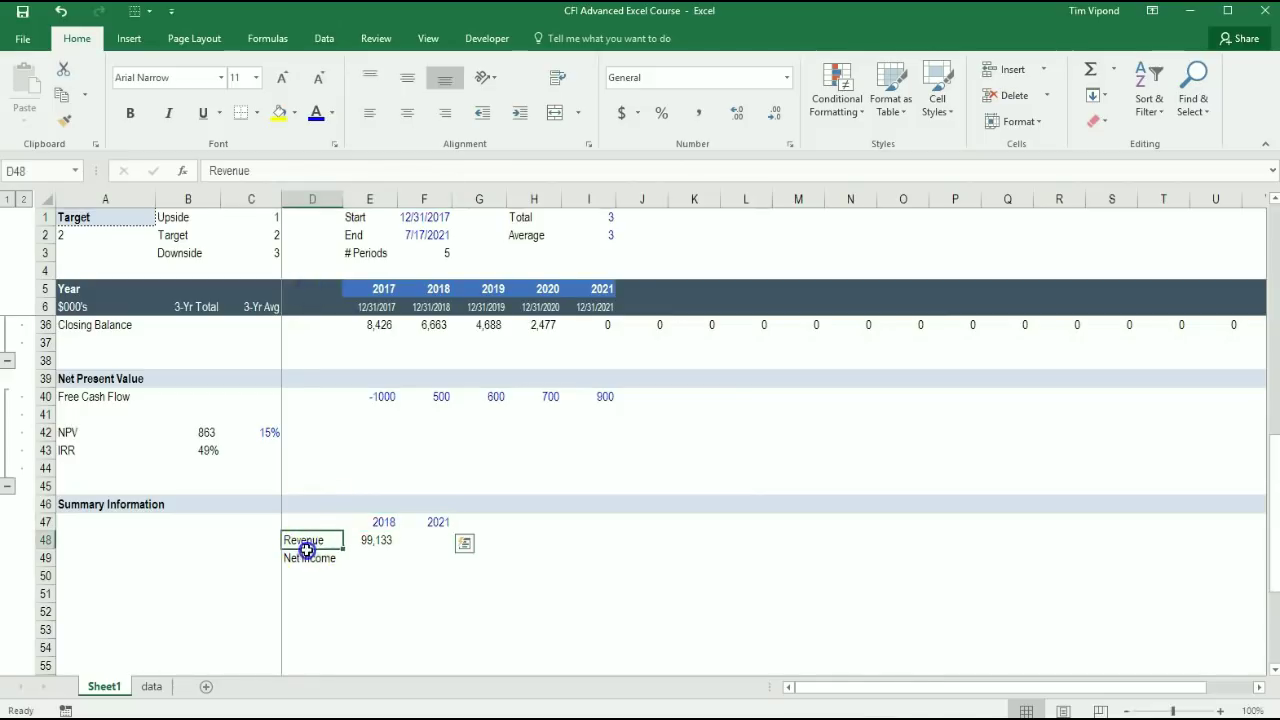
left_click(314, 113)
left_click(300, 599)
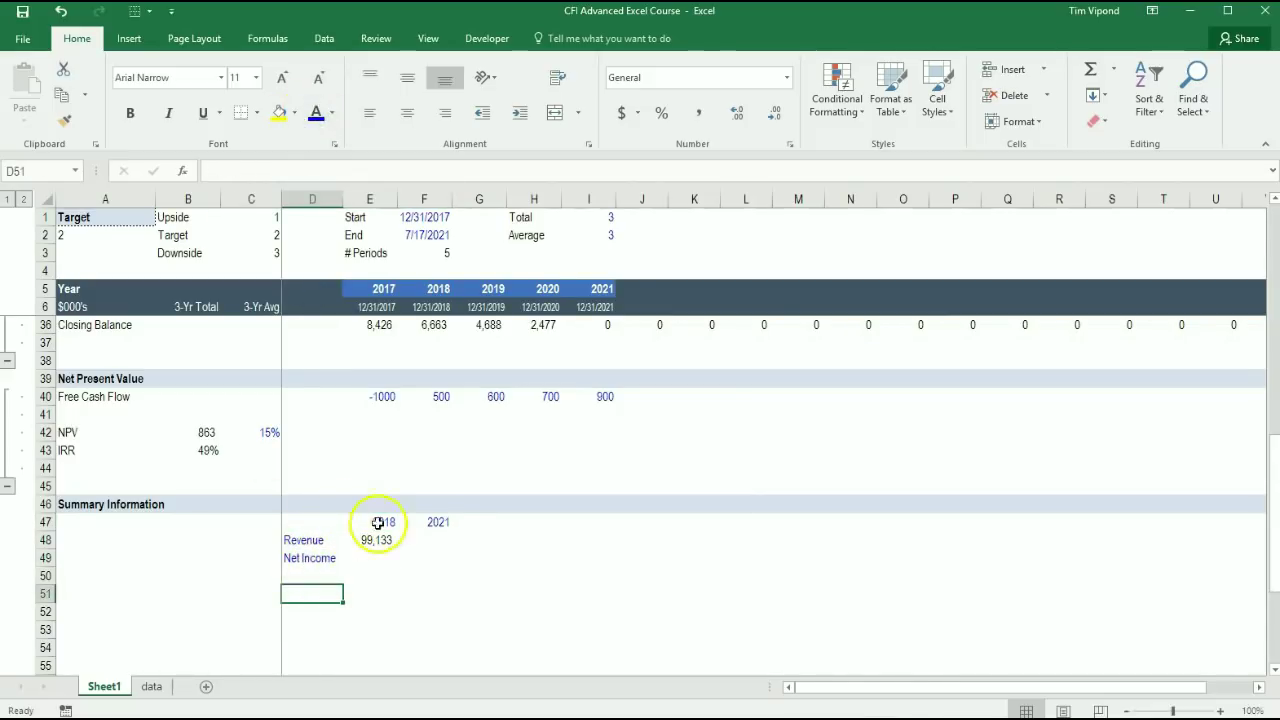
Review the 2018 Revenue formula in E48 without changing it
left_click(427, 540)
key("Left")
key("F2")
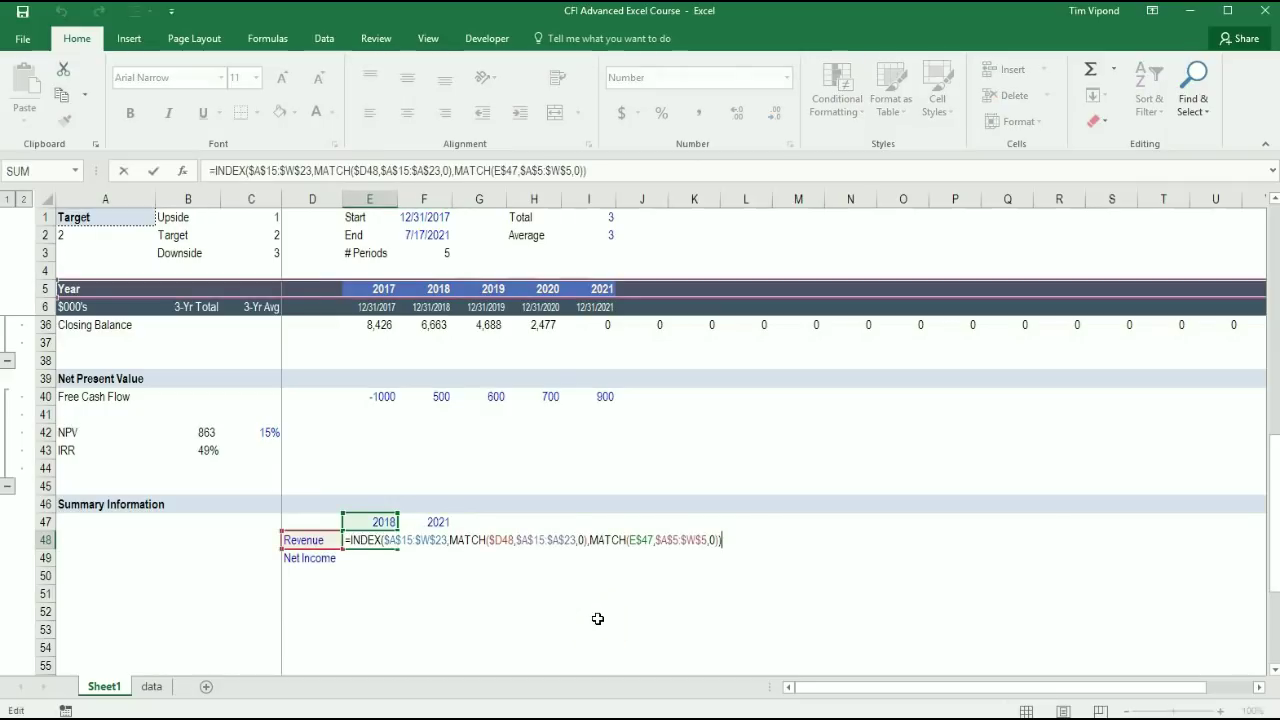
key("Escape")
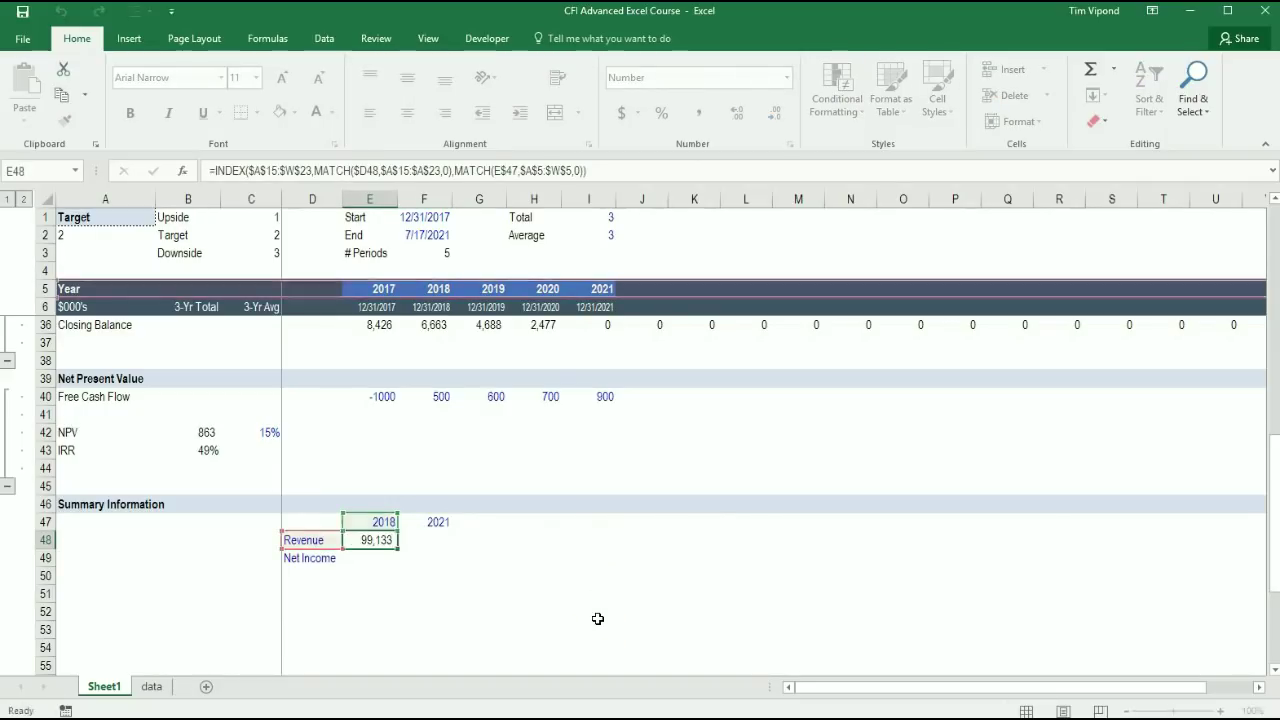
key("Left")
key("Right")
key("Right")
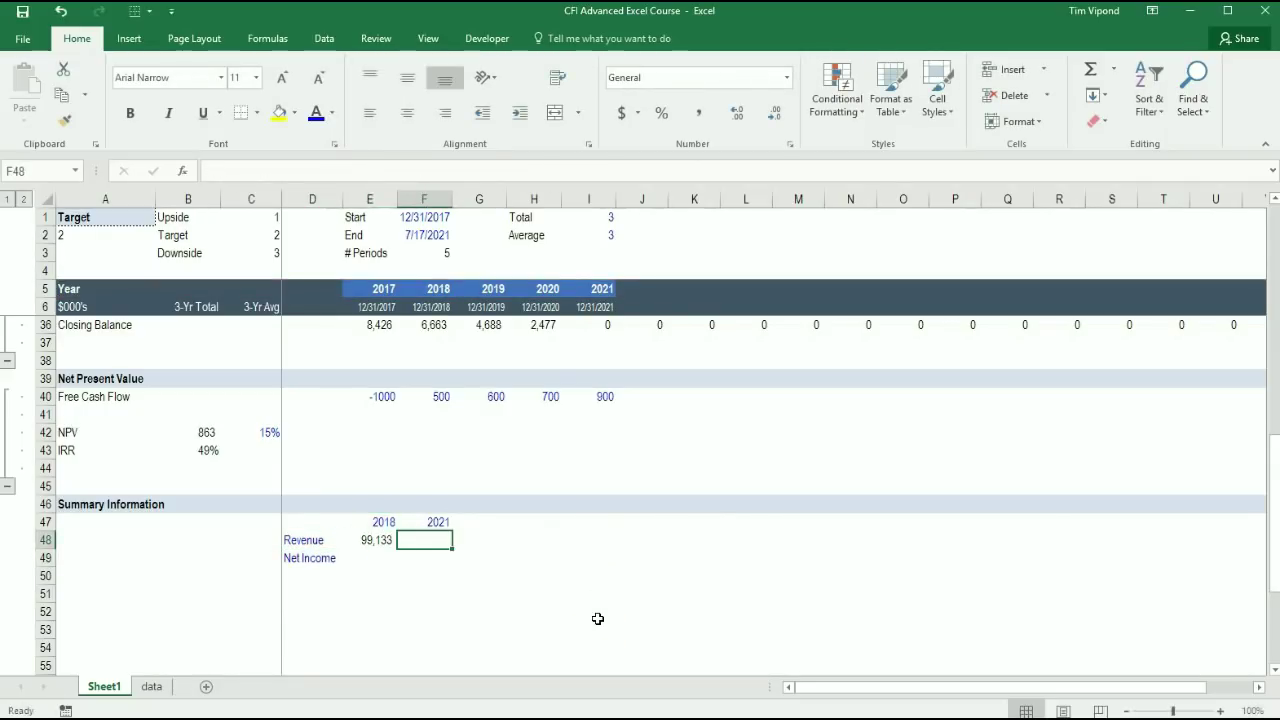
Copy the E48 Revenue lookup into F48, returning 128,019 for 2021, and verify it
key("Left")
key("ctrl+c")
key("Right")
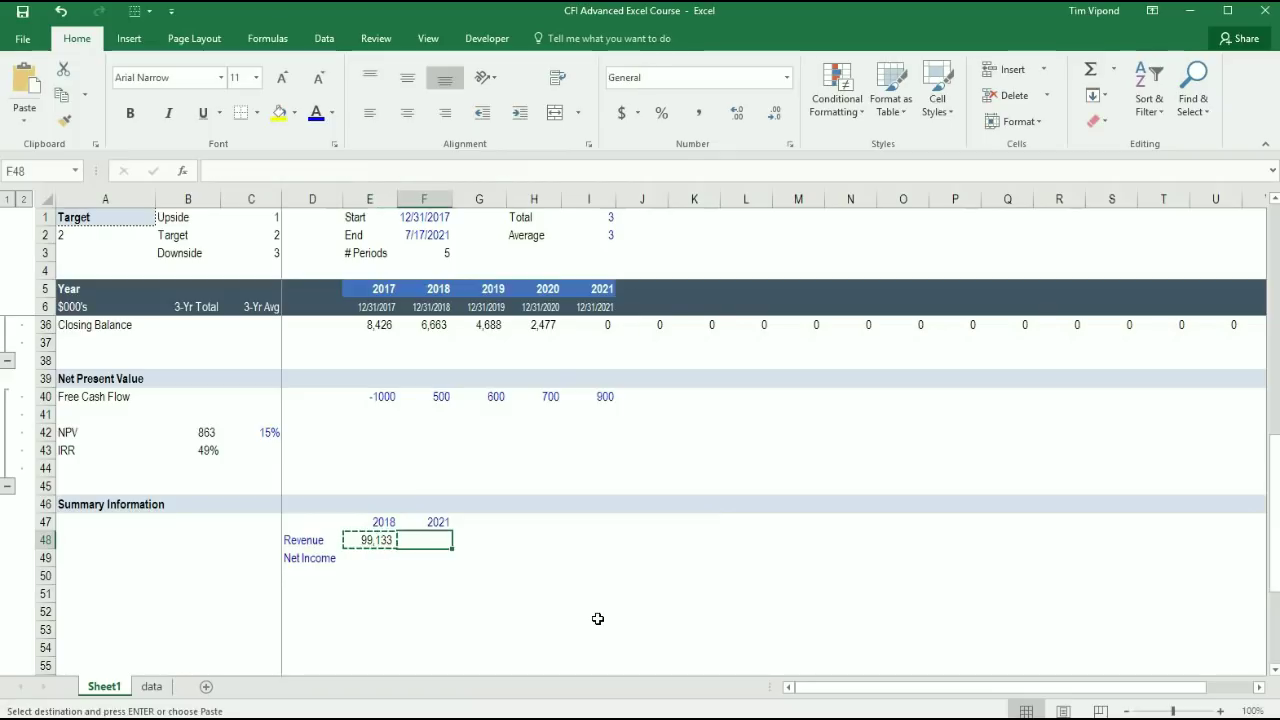
key("ctrl+v")
key("Escape")
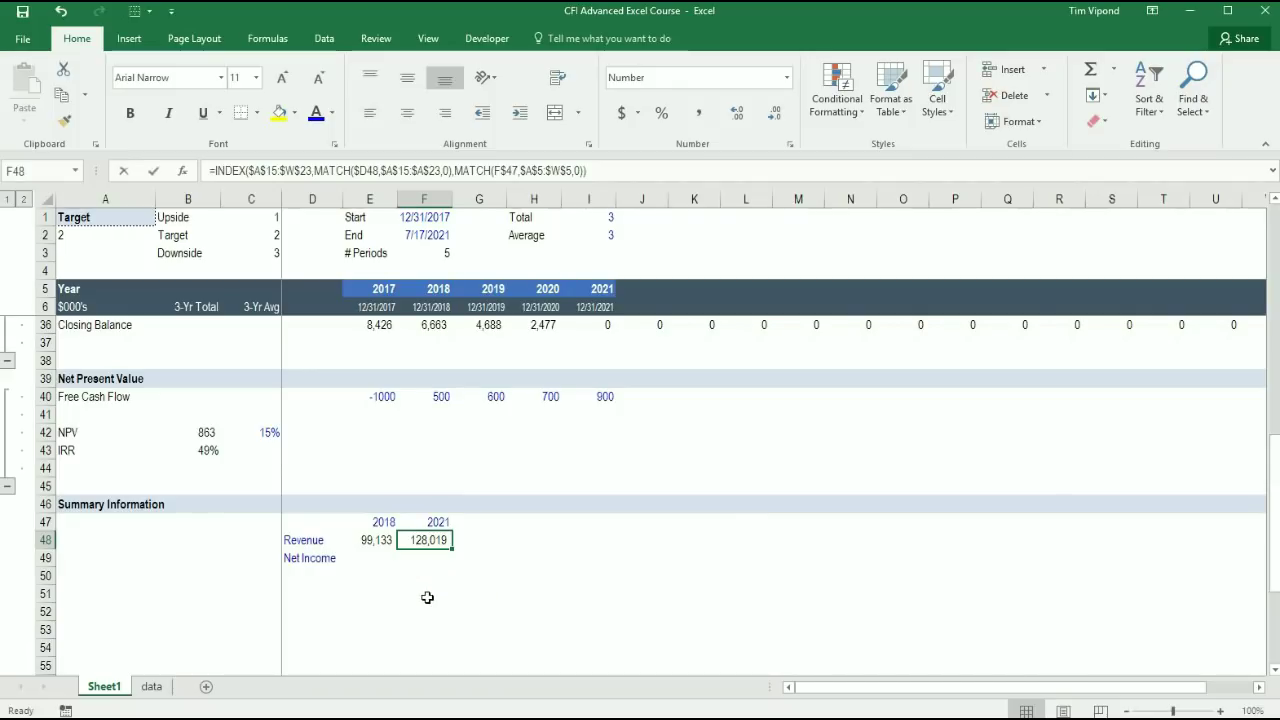
key("F2")
scroll(427, 597, "up", 8)
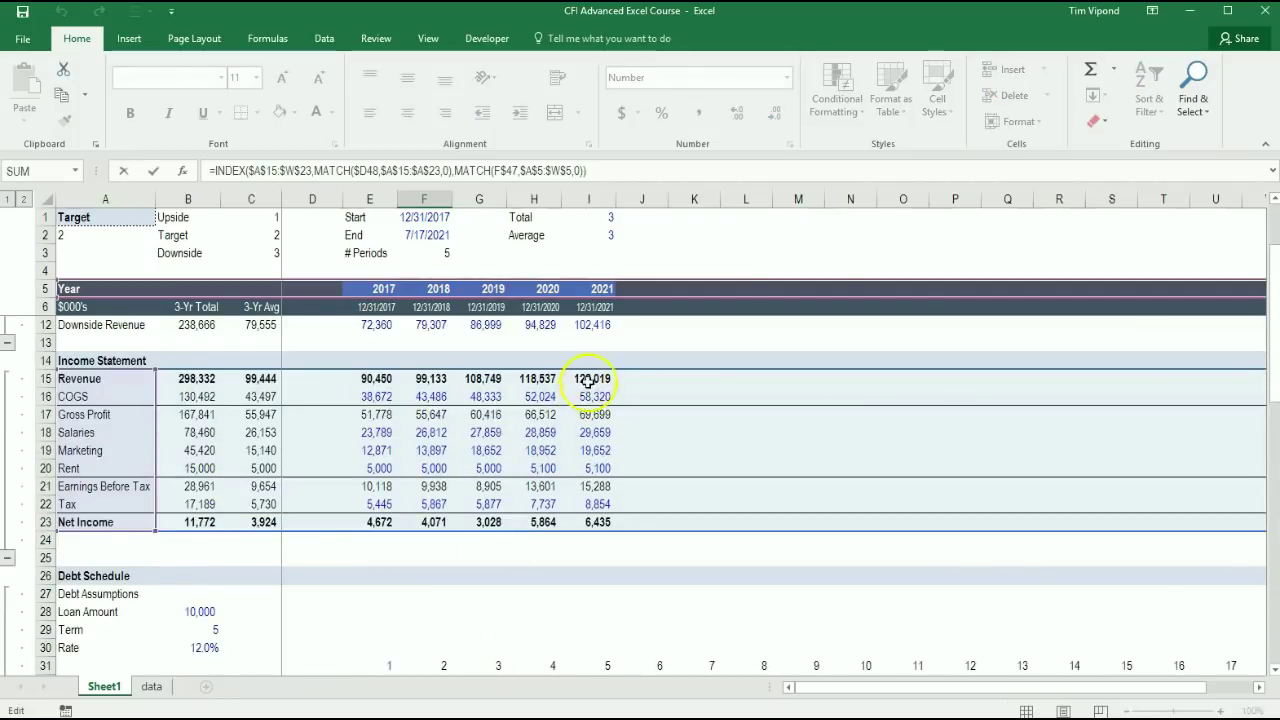
key("Escape")
scroll(510, 470, "up", 2)
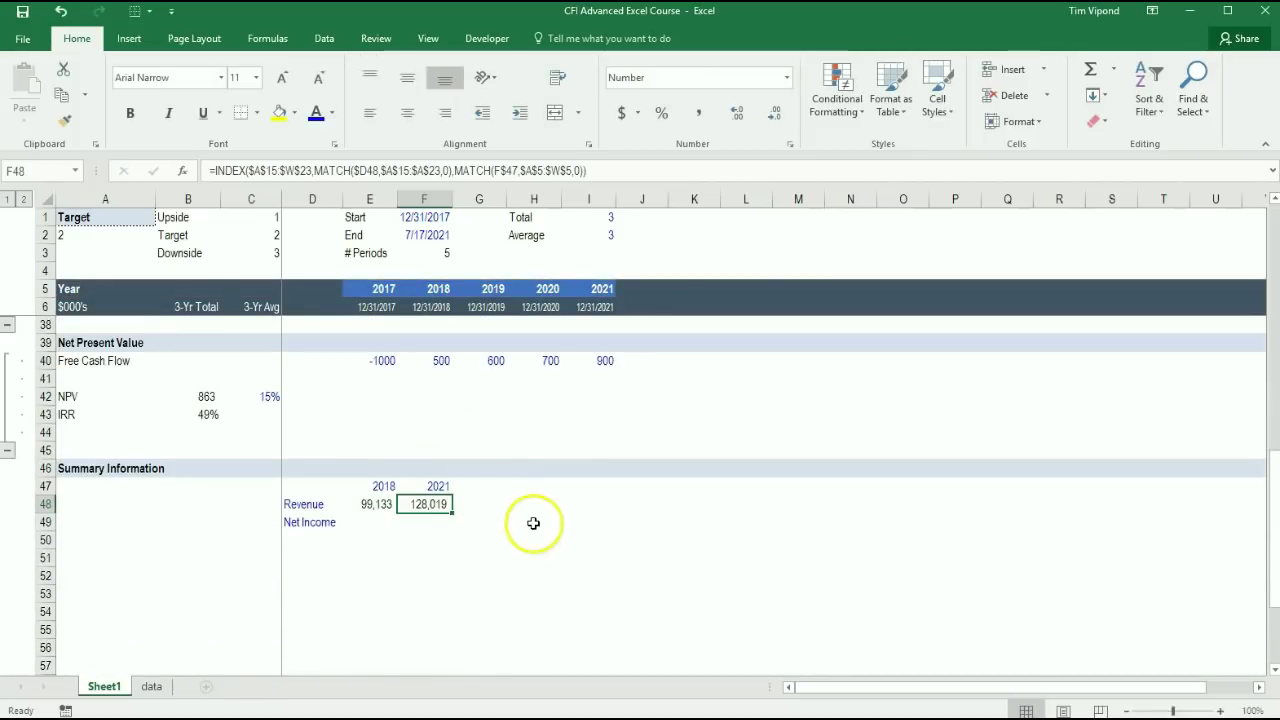
key("Left")
key("shift+Right")
Copy the Revenue lookups E48:F48 into the Net Income row, giving 4,071 and 6,435
key("ctrl+c")
key("Down")
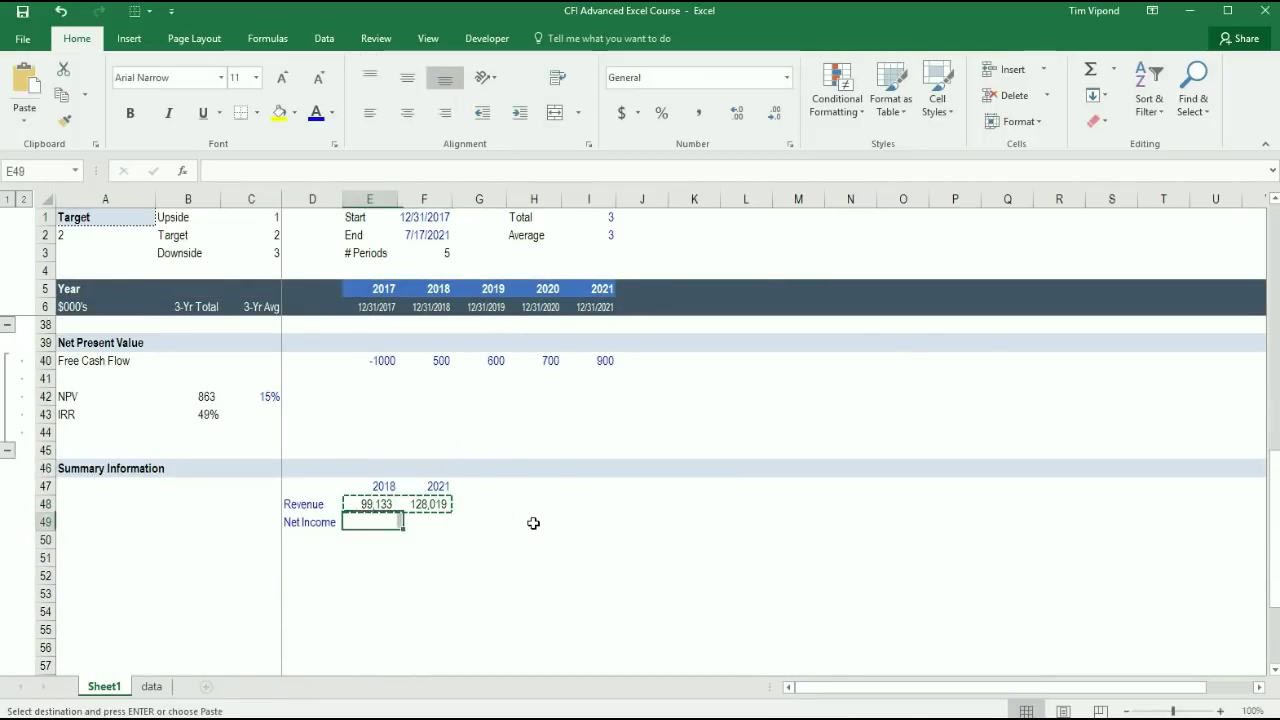
key("ctrl+v")
left_click(362, 538)
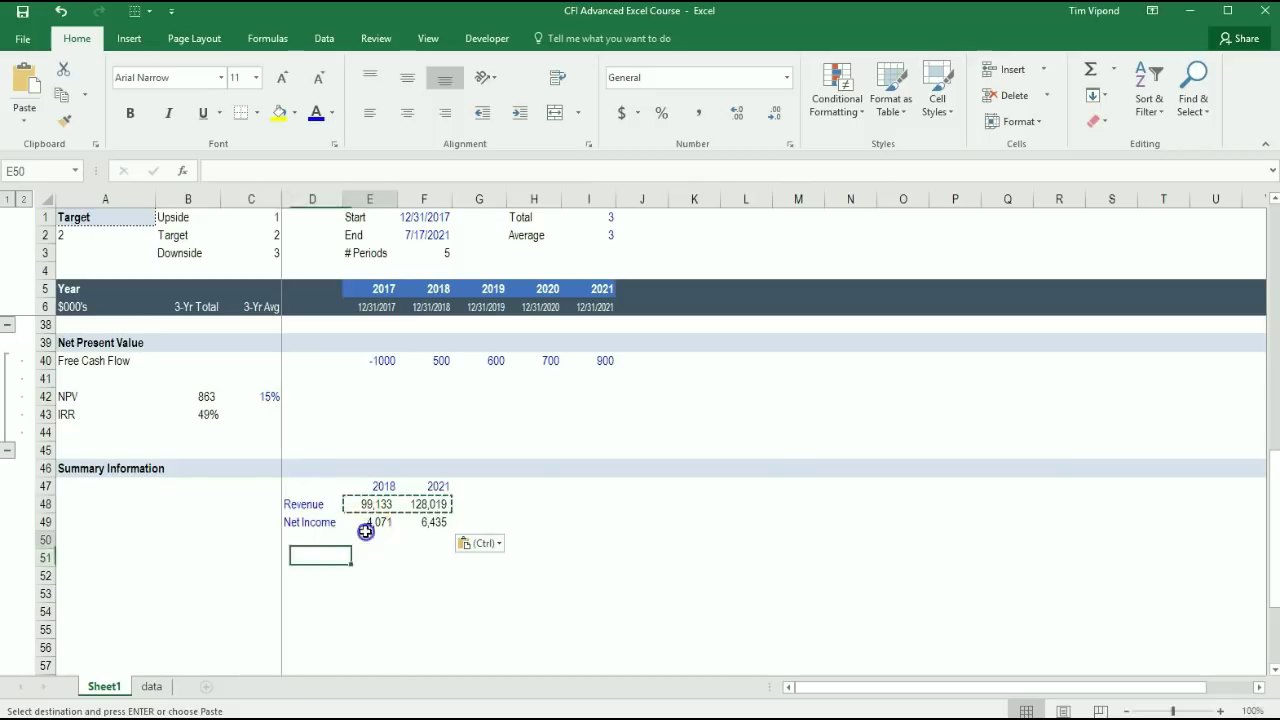
Check the 2018 and 2021 Net Income formulas against the income statement
double_click(363, 517)
scroll(465, 559, "up", 8)
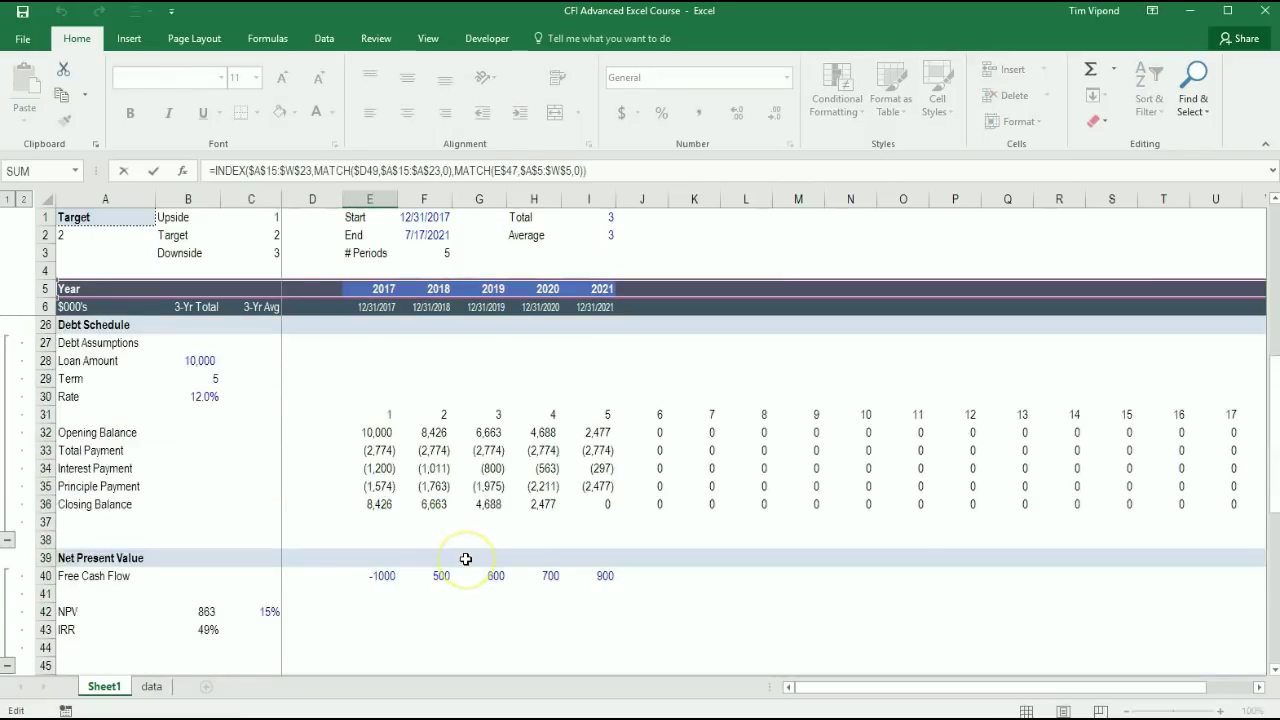
key("Escape")
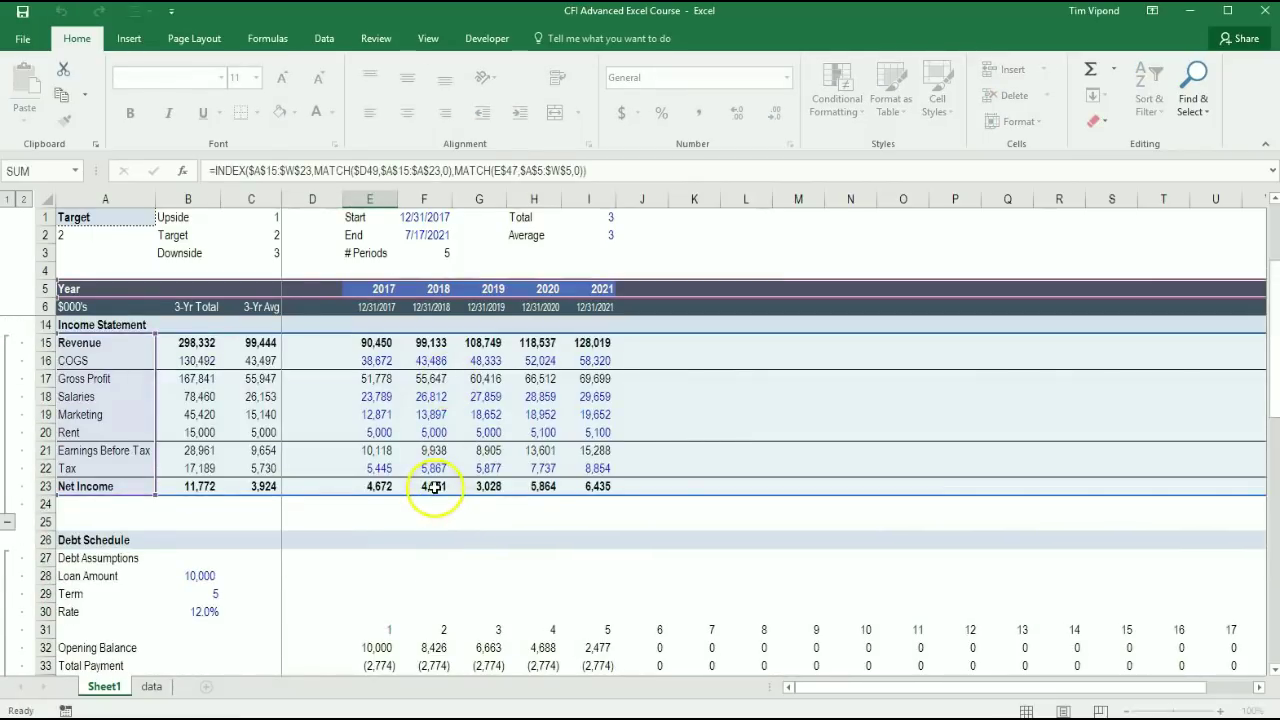
left_click(455, 447)
left_click(440, 400)
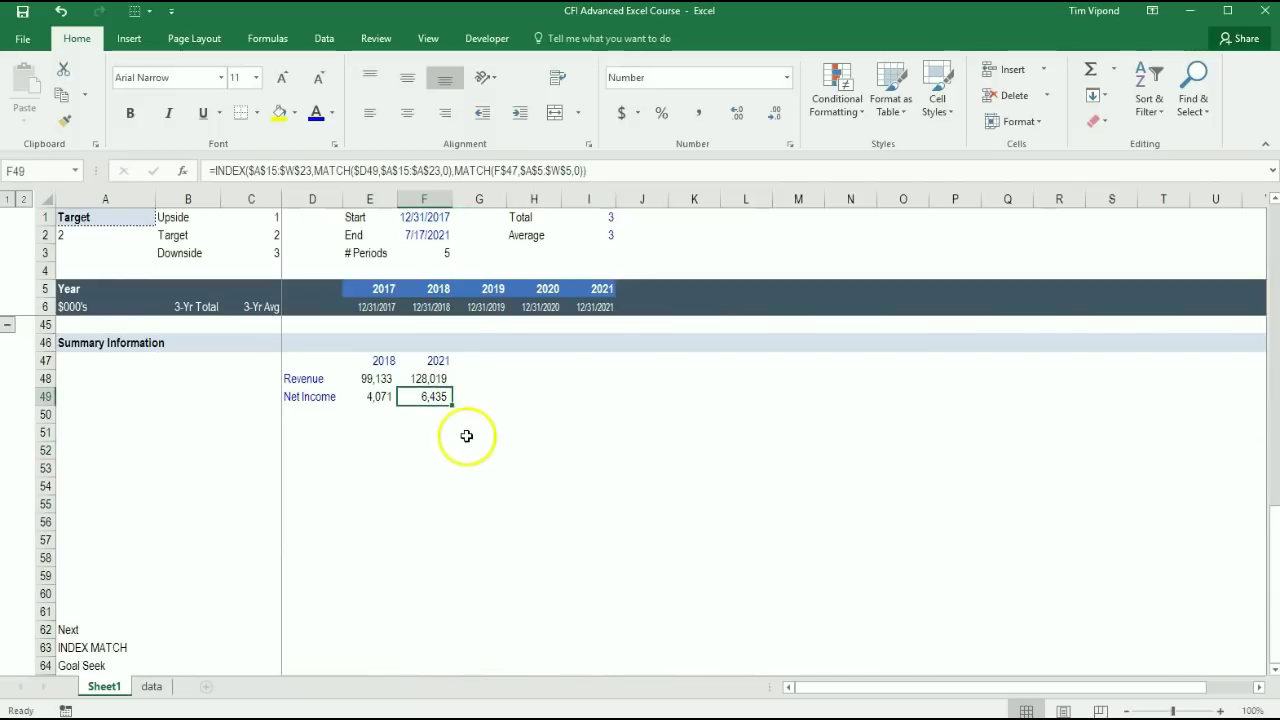
scroll(470, 420, "up", 4)
scroll(520, 430, "up", 6)
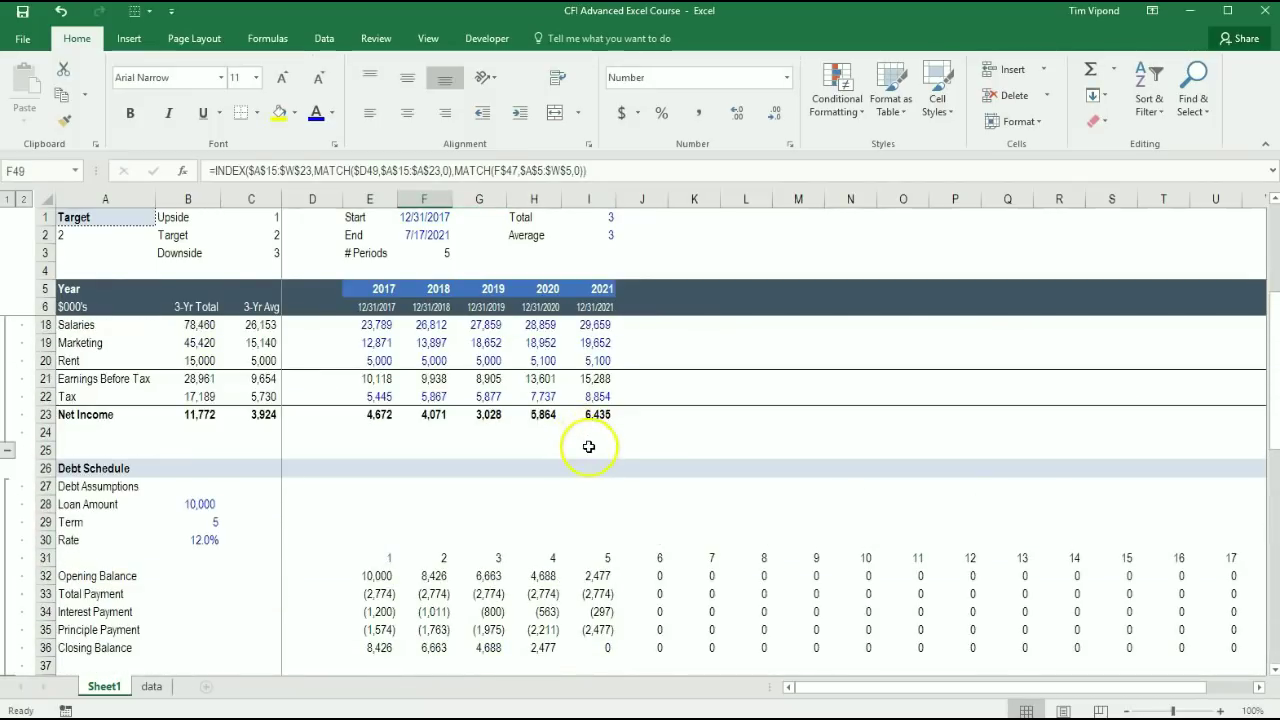
scroll(590, 440, "down", 3)
scroll(600, 430, "down", 5)
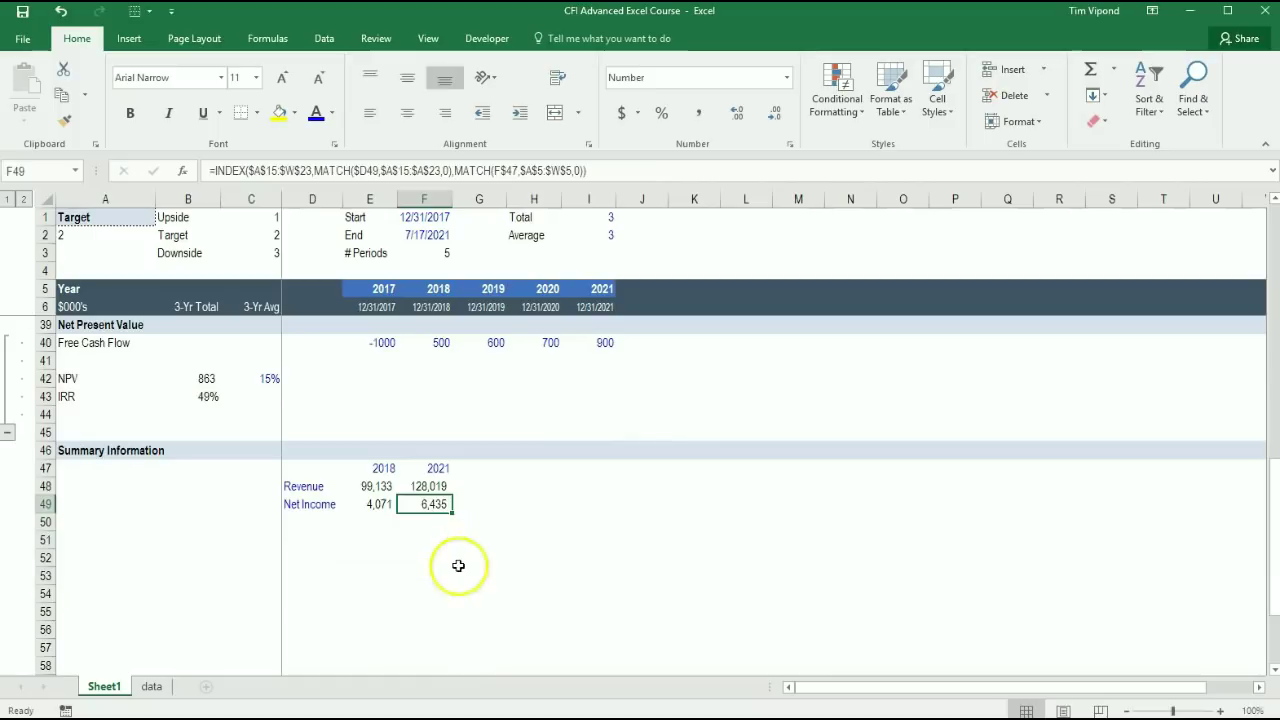
left_click(440, 575)
Change the second summary year heading in F47 to 2019
left_click(451, 468)
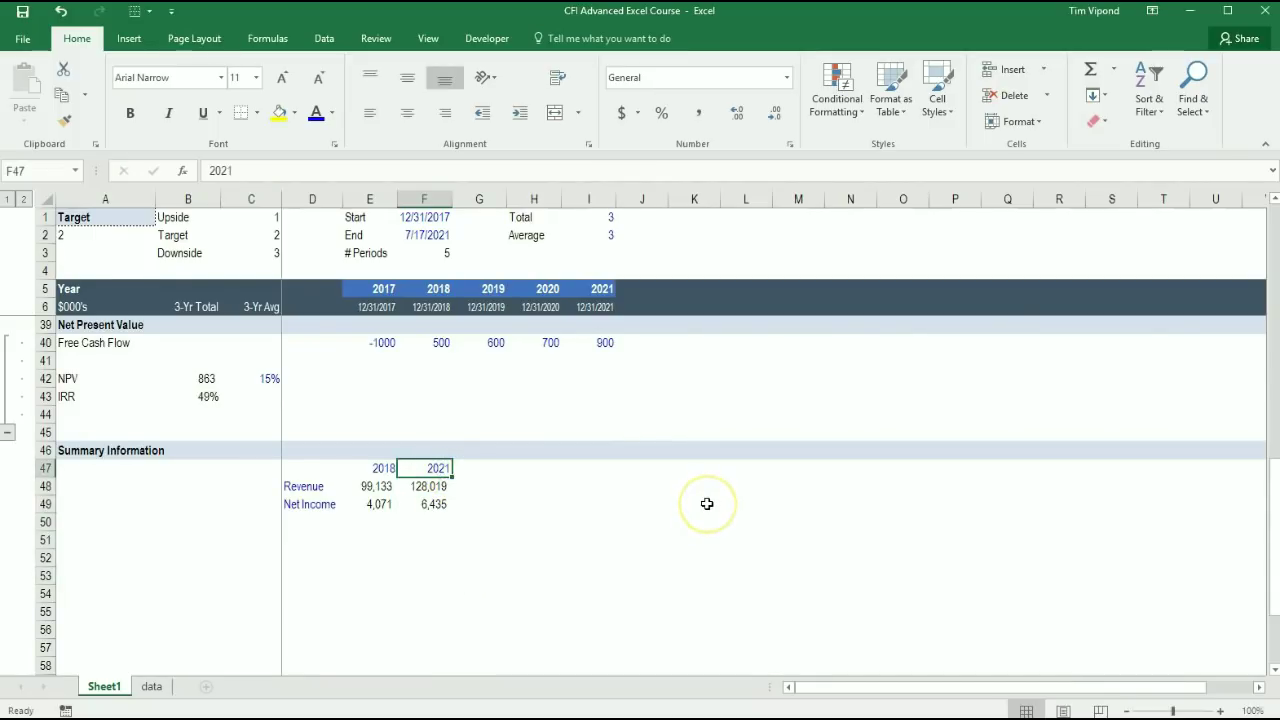
type("2001")
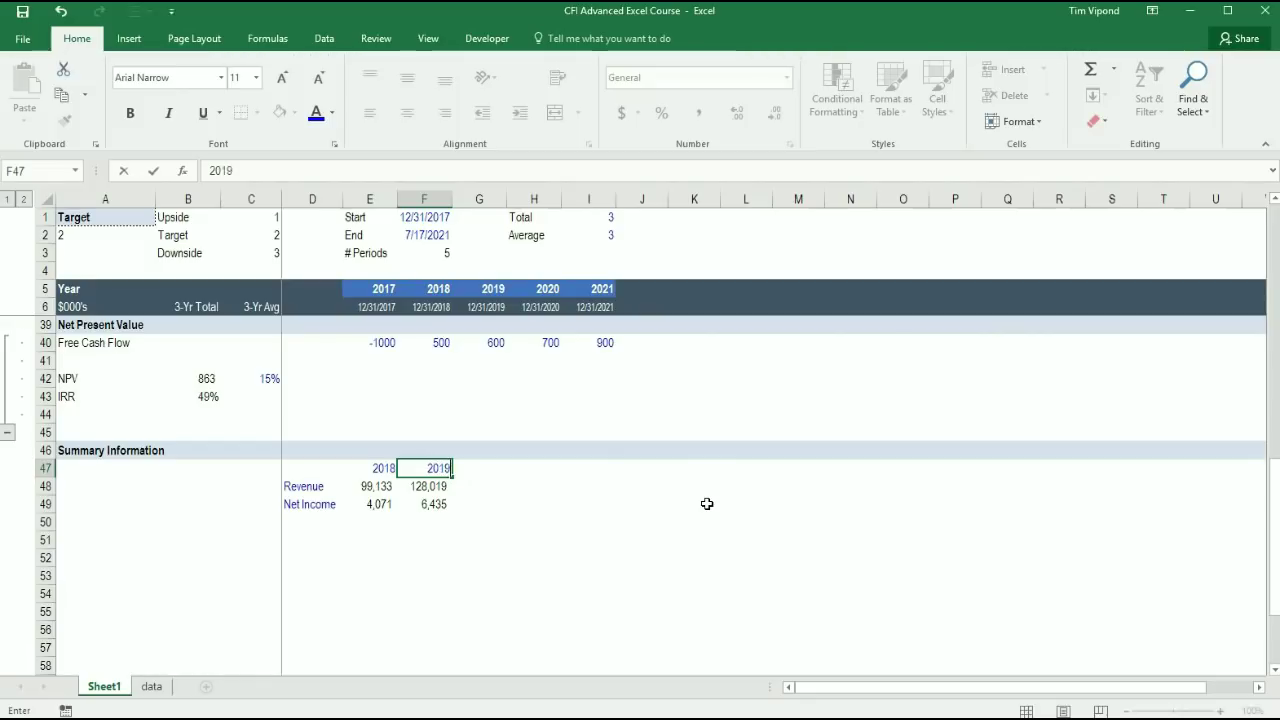
type("19")
key("Return")
key("Down")
key("Up")
key("Up")
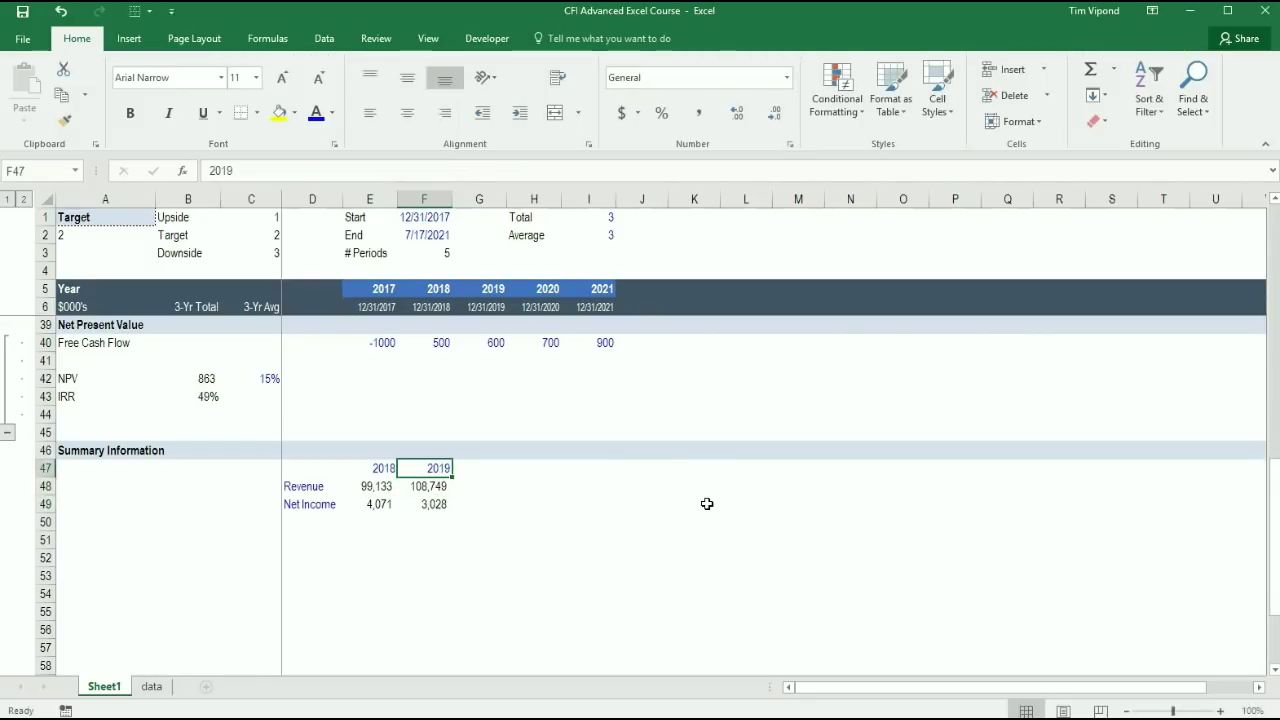
Change the year to 2020, giving Revenue 118,537 and Net Income 5,864, and compare
type("2020")
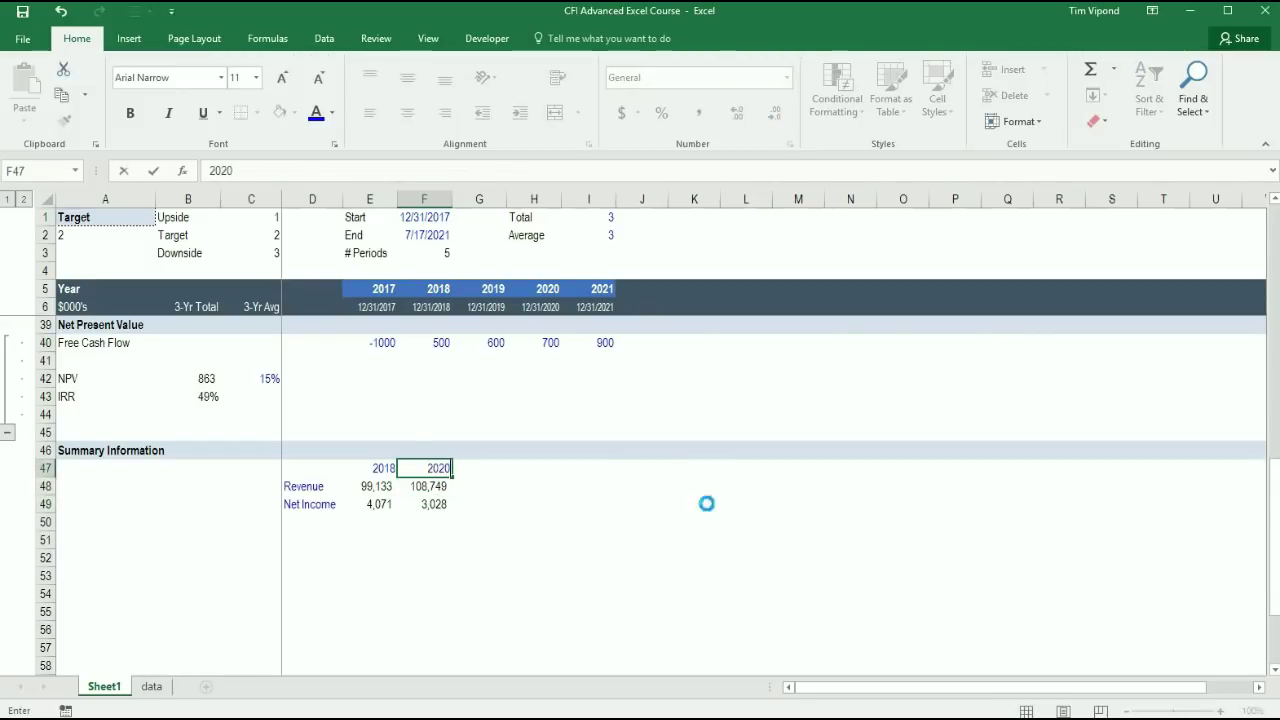
key("Return")
key("Down")
key("Left")
key("Left")
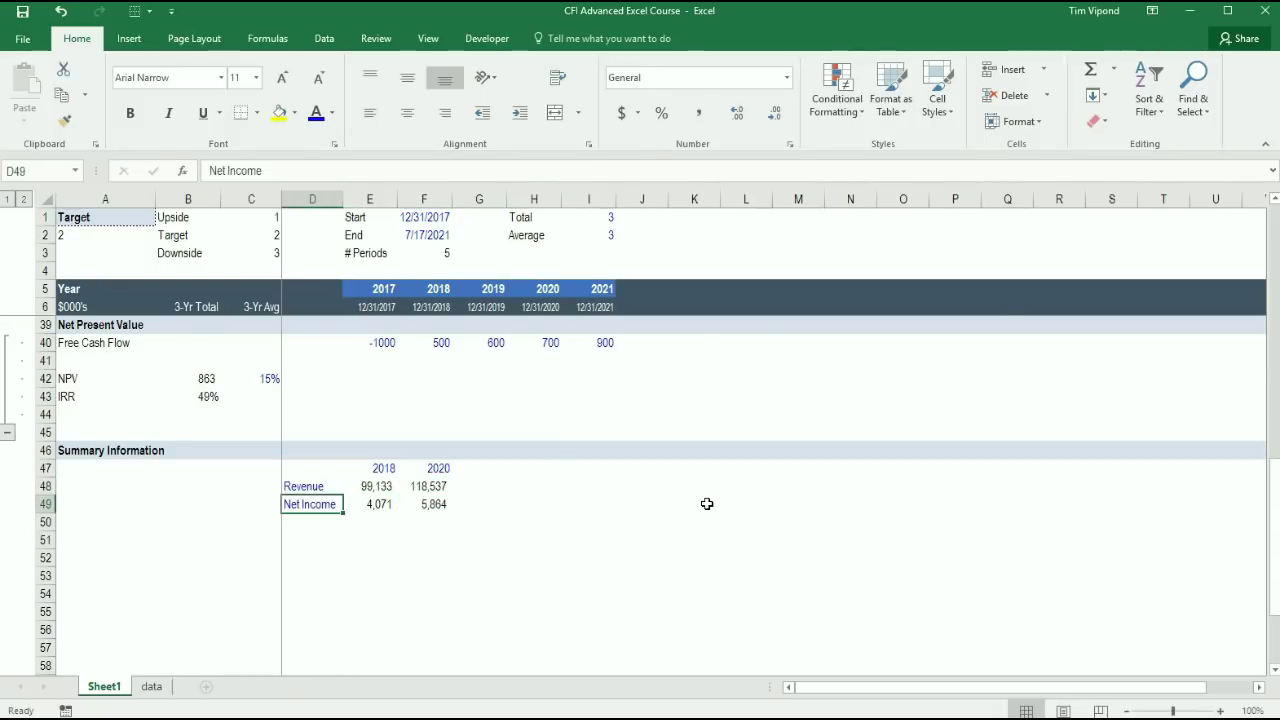
scroll(664, 519, "up", 3)
scroll(614, 544, "up", 8)
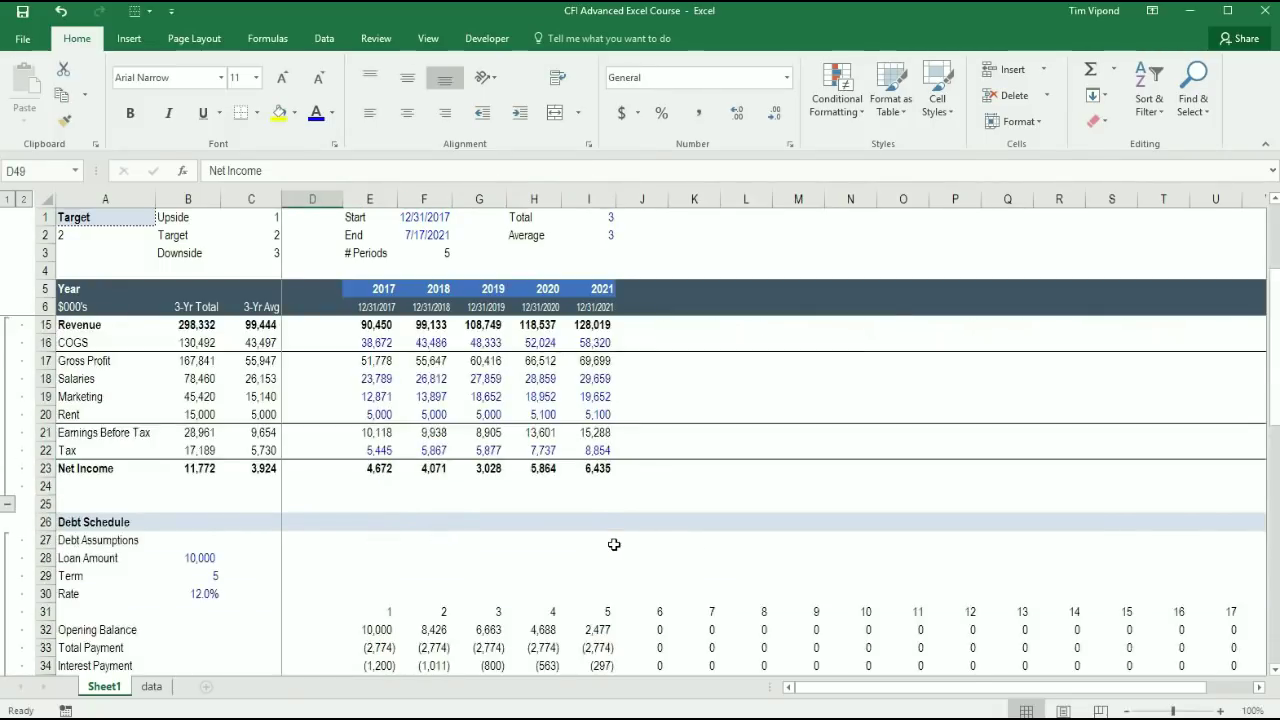
scroll(614, 544, "down", 10)
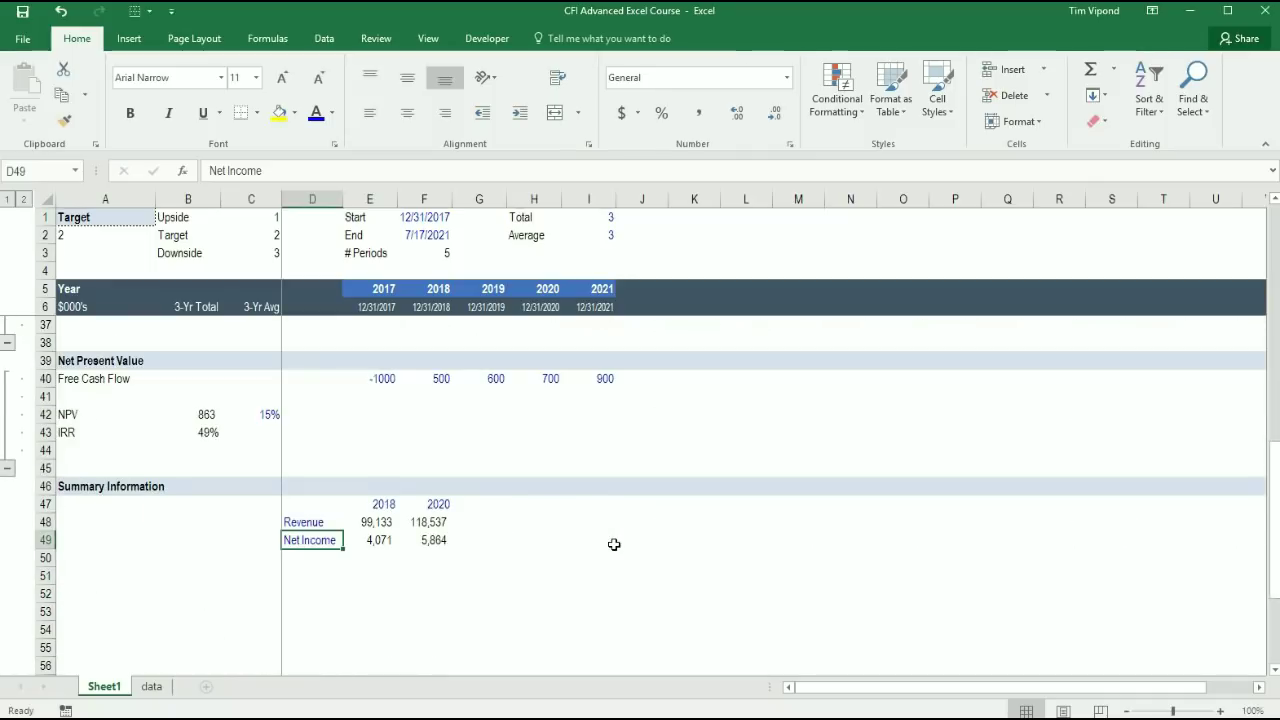
Relabel the Net Income row as Marketing and copy that label into D50
type("Marketin")
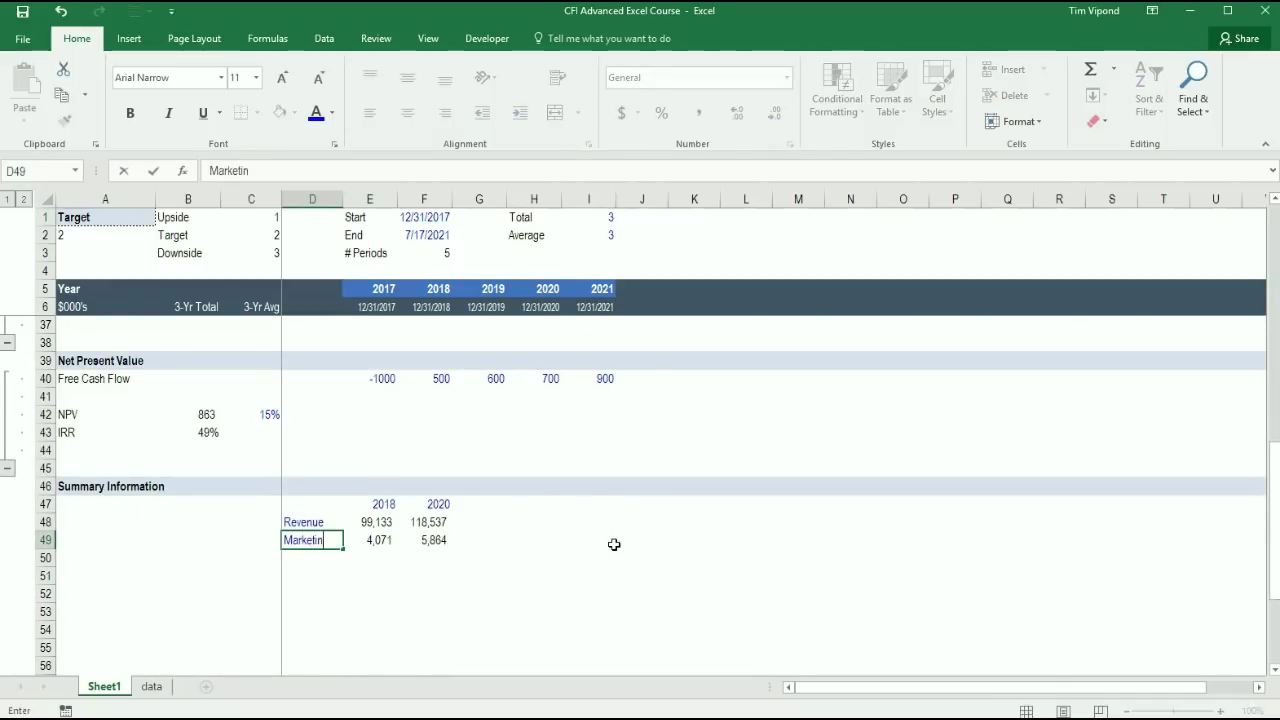
type("g")
key("Return")
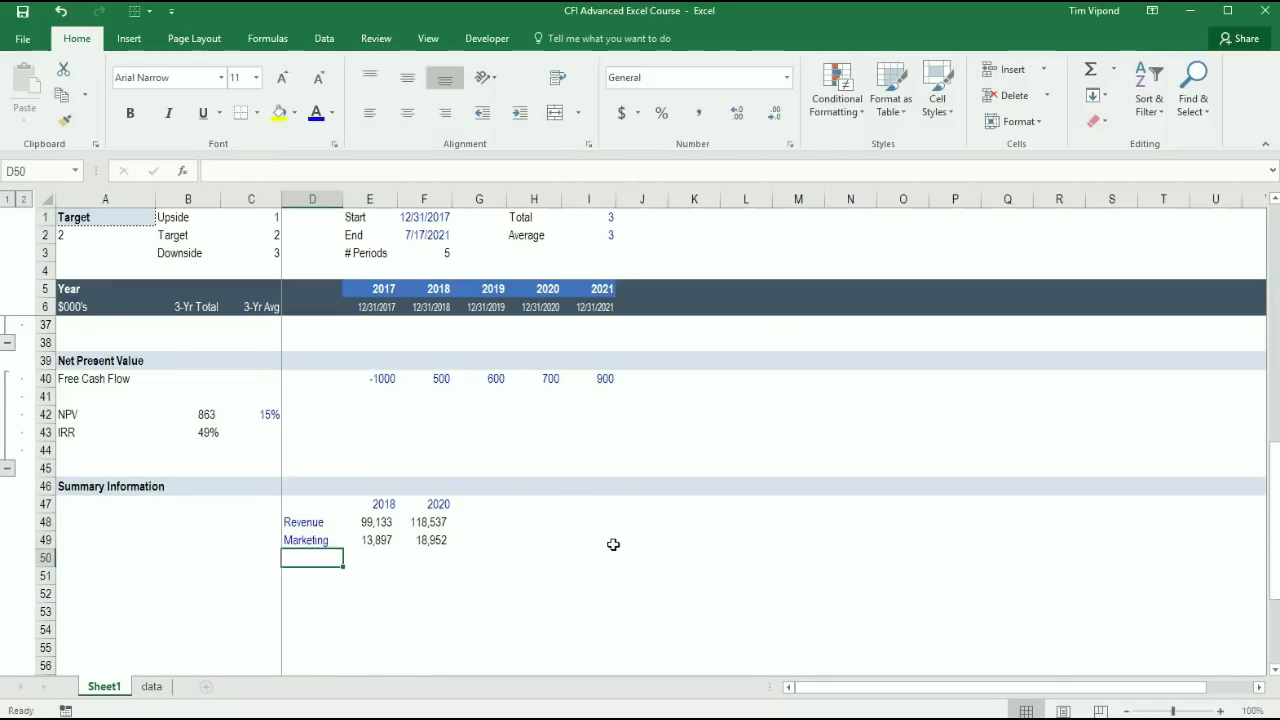
left_click(305, 540)
key("ctrl+c")
key("Down")
key("ctrl+v")
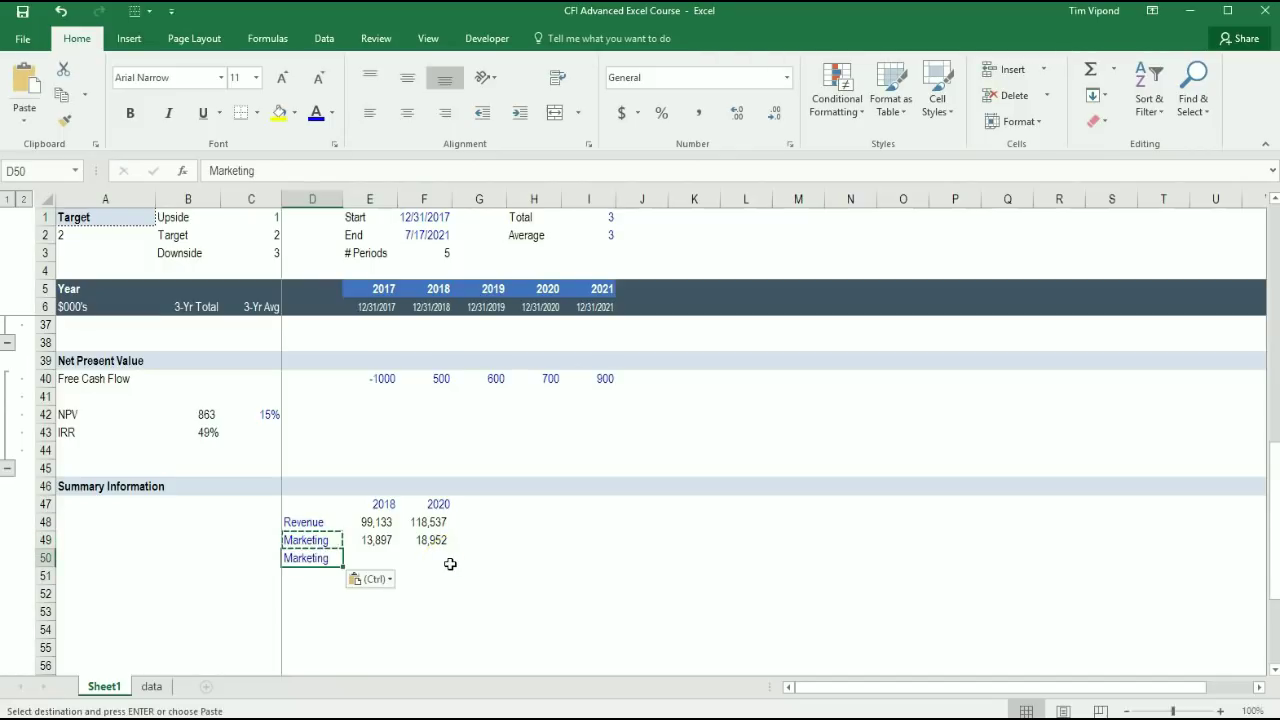
key("Escape")
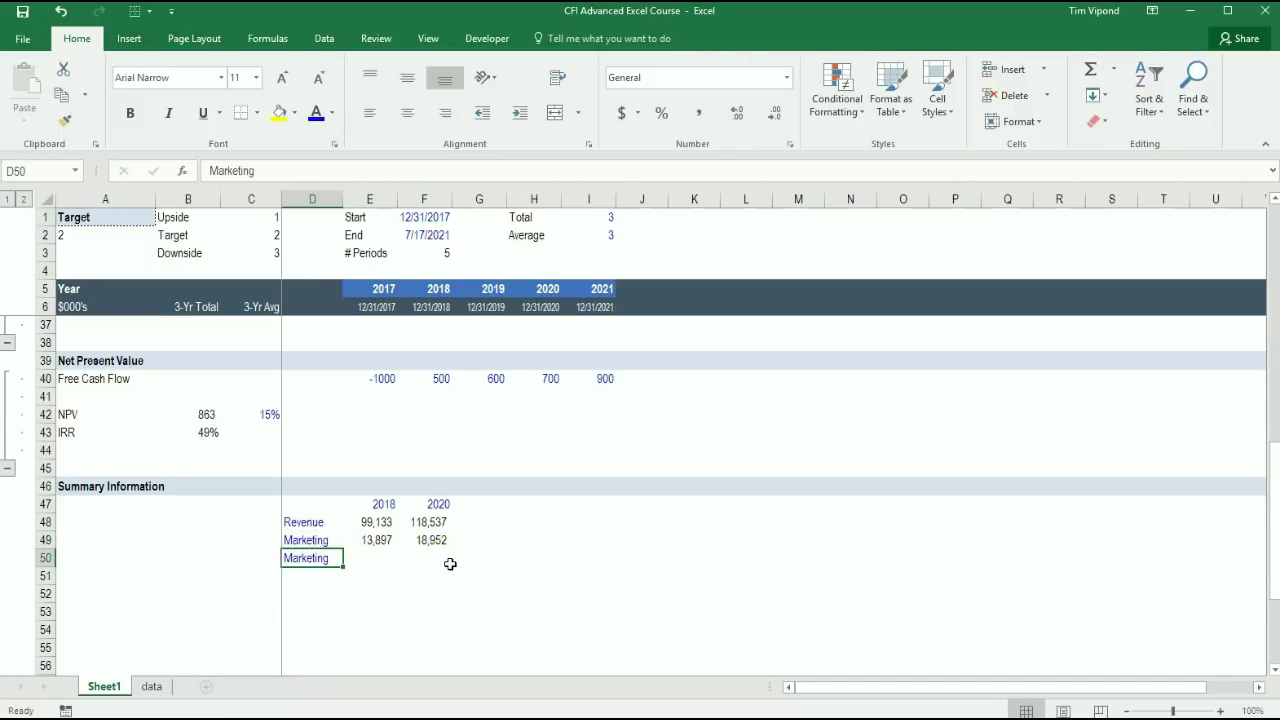
Rename D50 to Gross Profit and fill the lookups down, giving 55,647 and 66,512
type("Gross Prof")
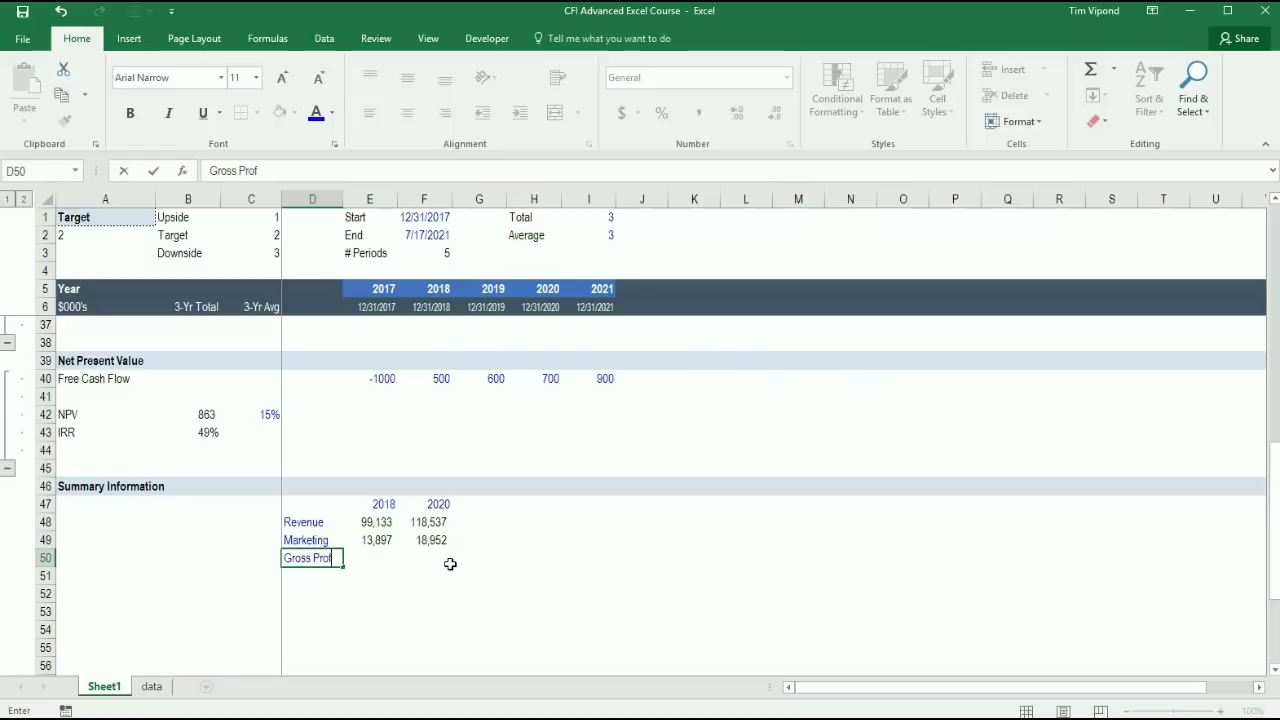
type("it")
key("Tab")
key("Up")
key("shift+Right")
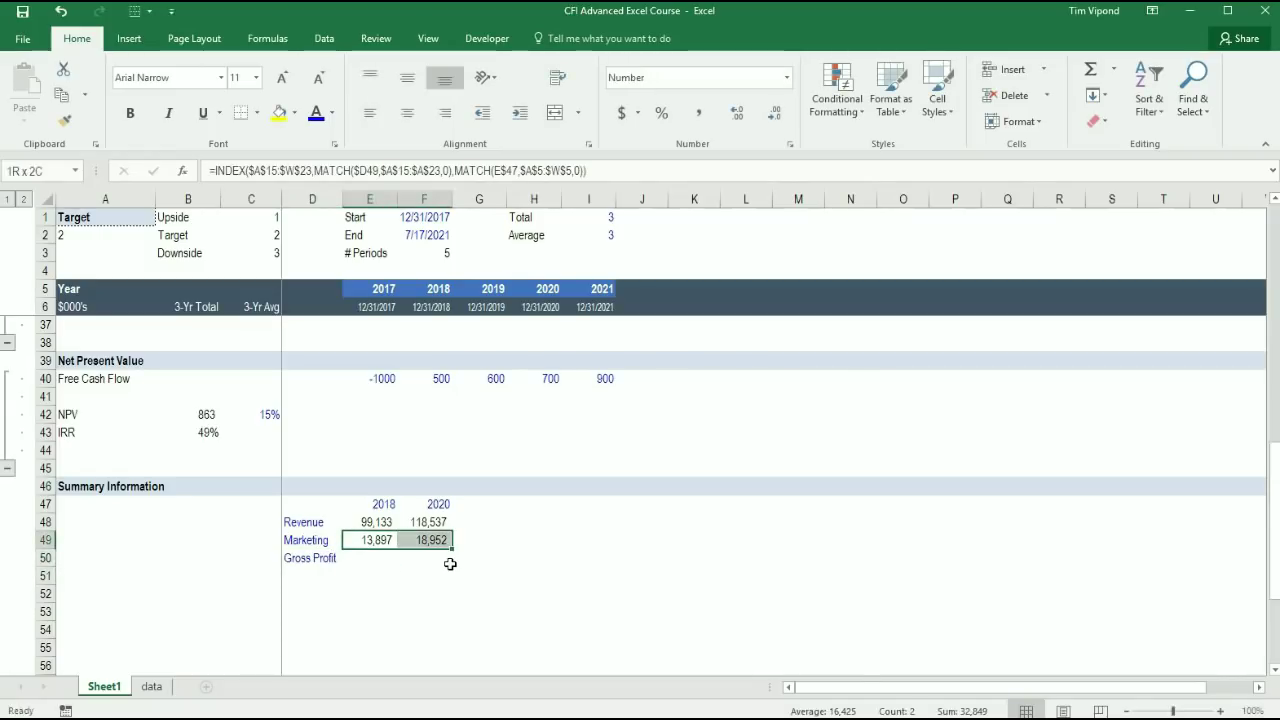
left_click_drag(452, 549, 452, 565)
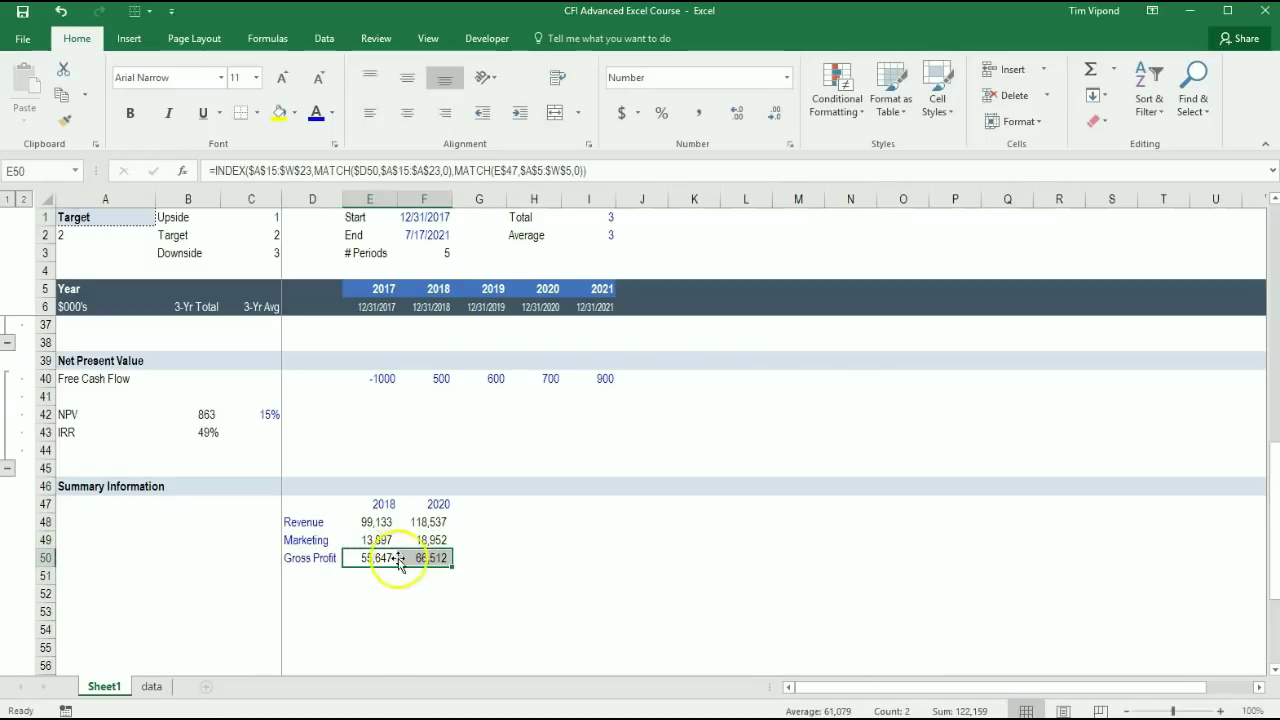
left_click_drag(375, 558, 406, 567)
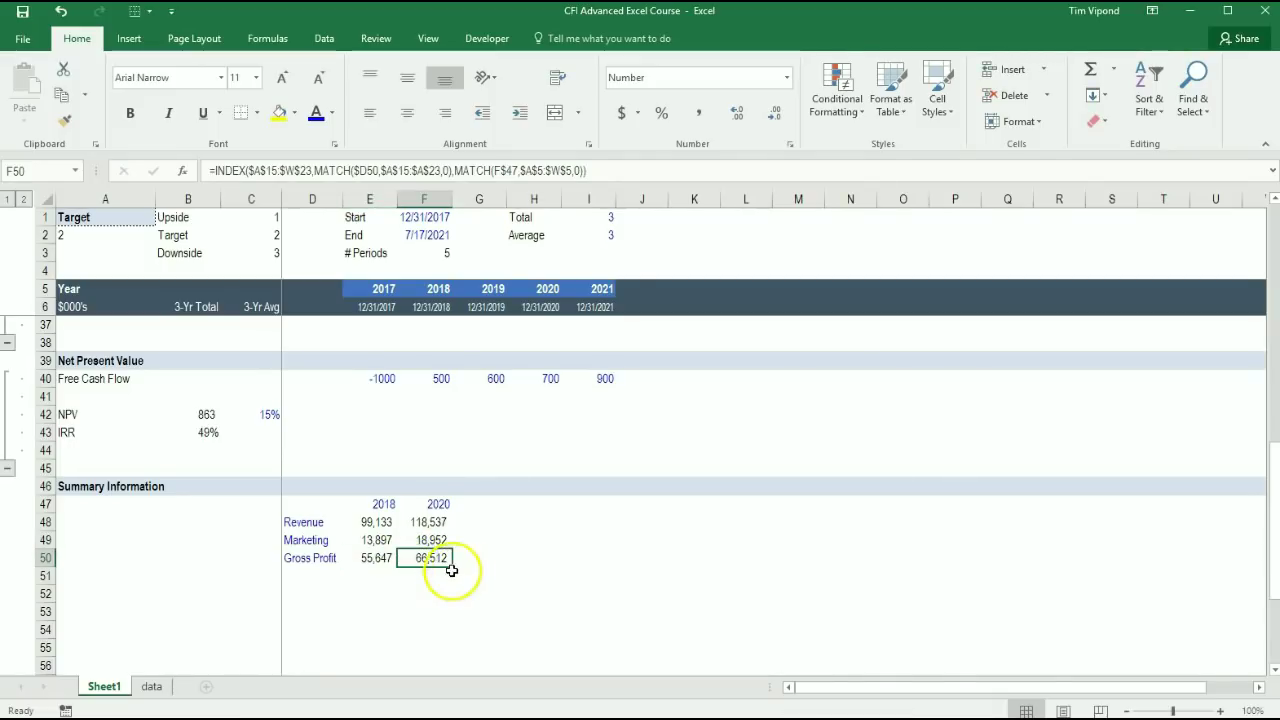
scroll(429, 571, "up", 10)
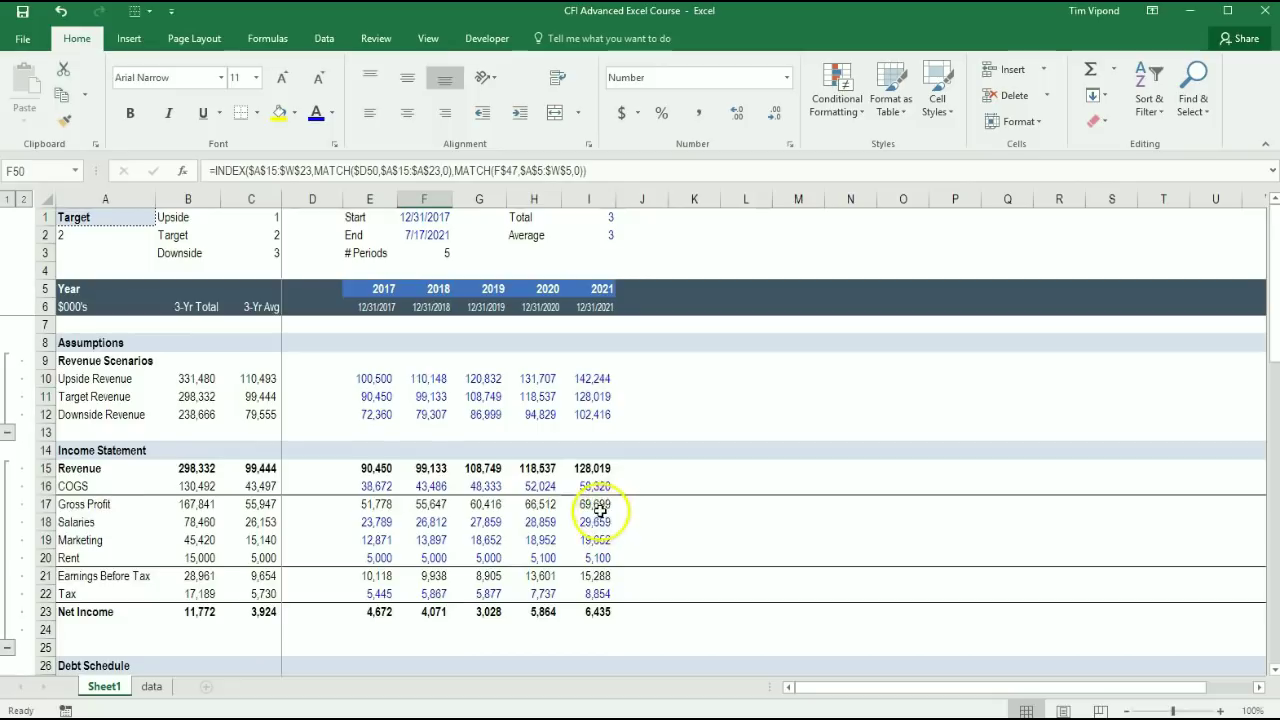
left_click(538, 504)
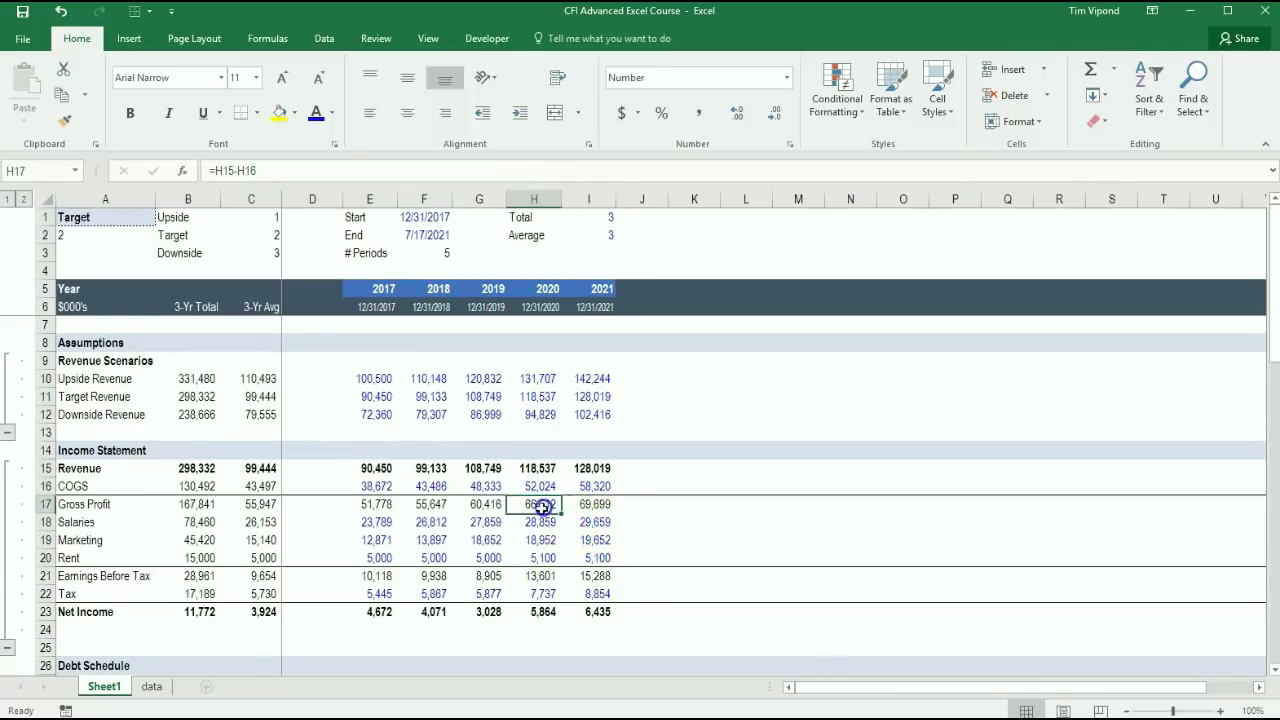
scroll(505, 588, "down", 11)
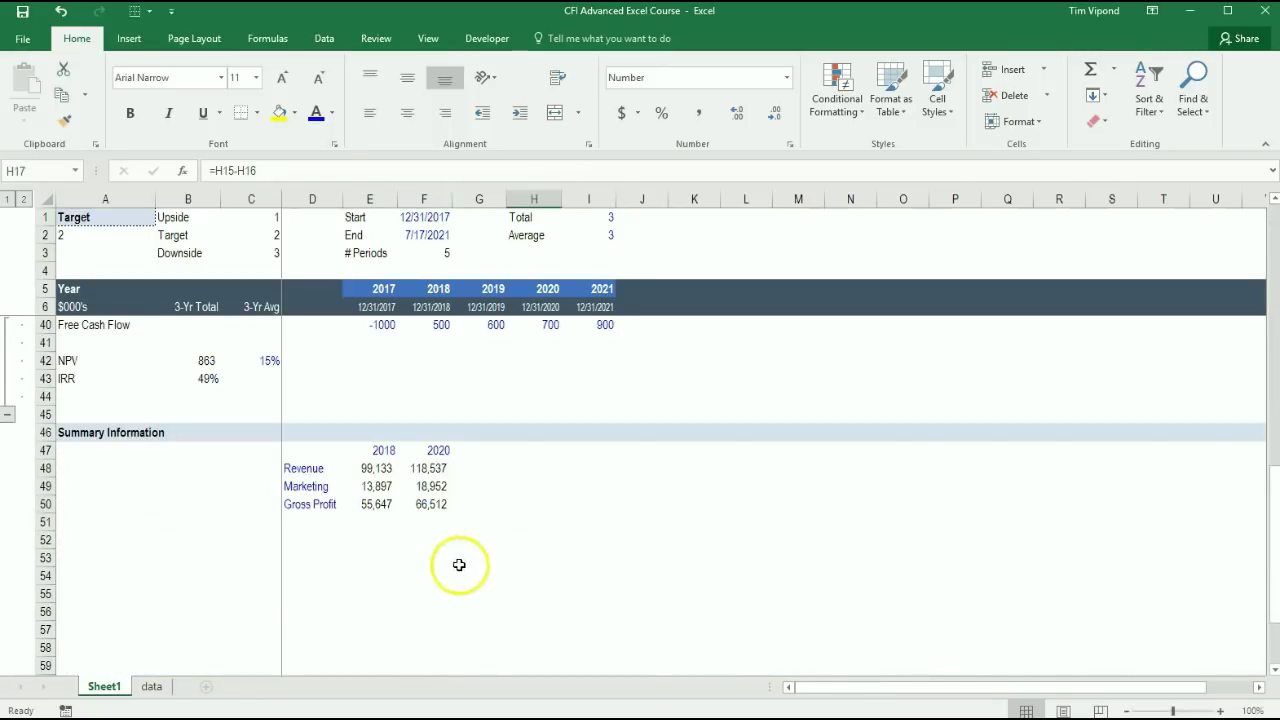
left_click(378, 468)
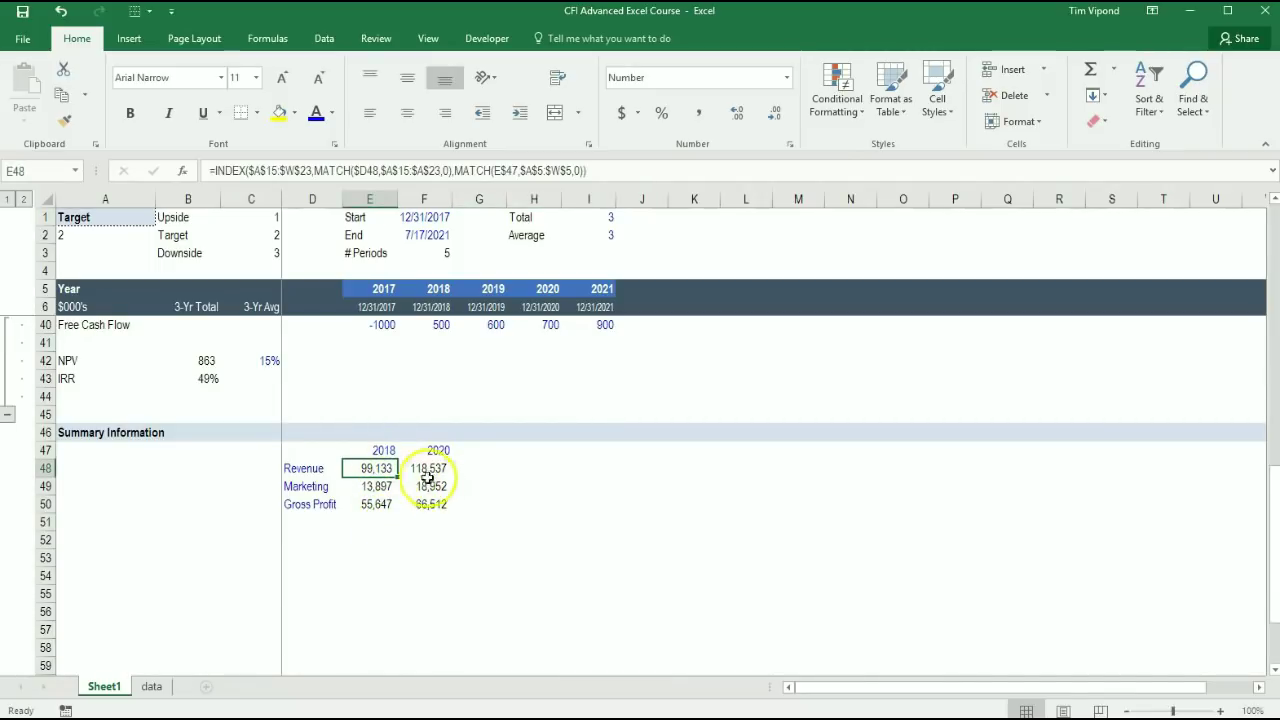
left_click(438, 525)
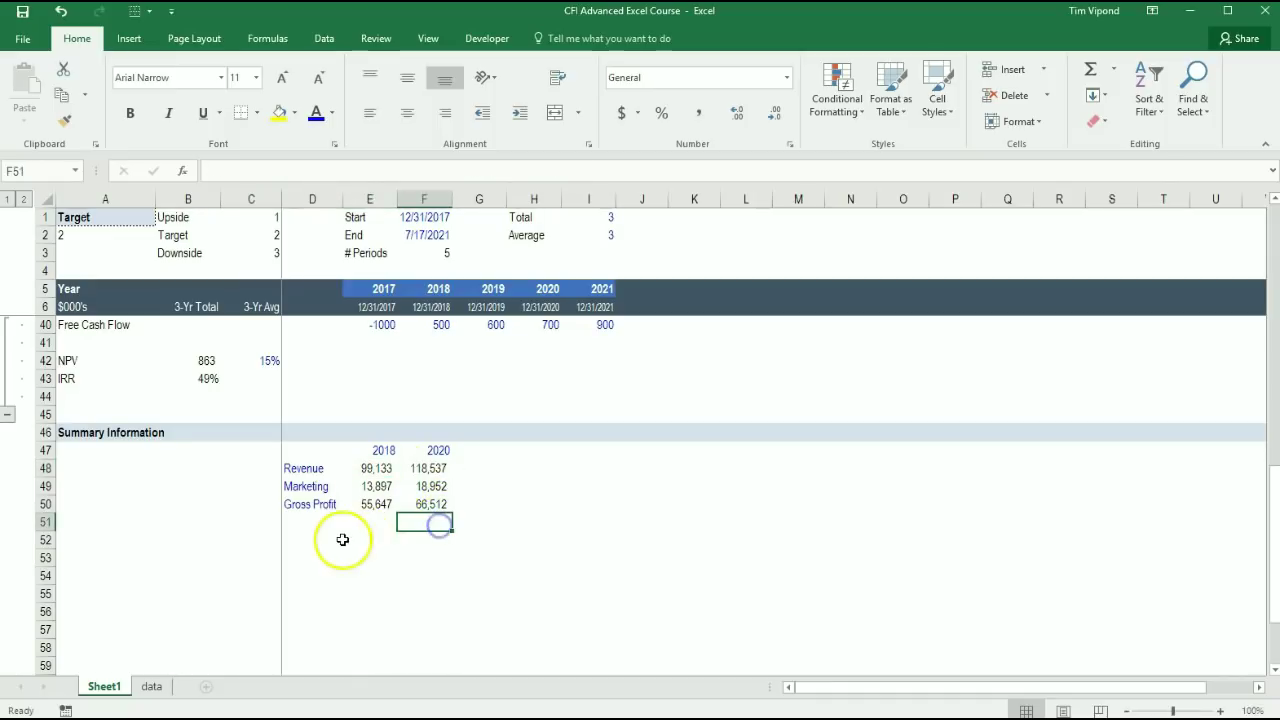
left_click(336, 537)
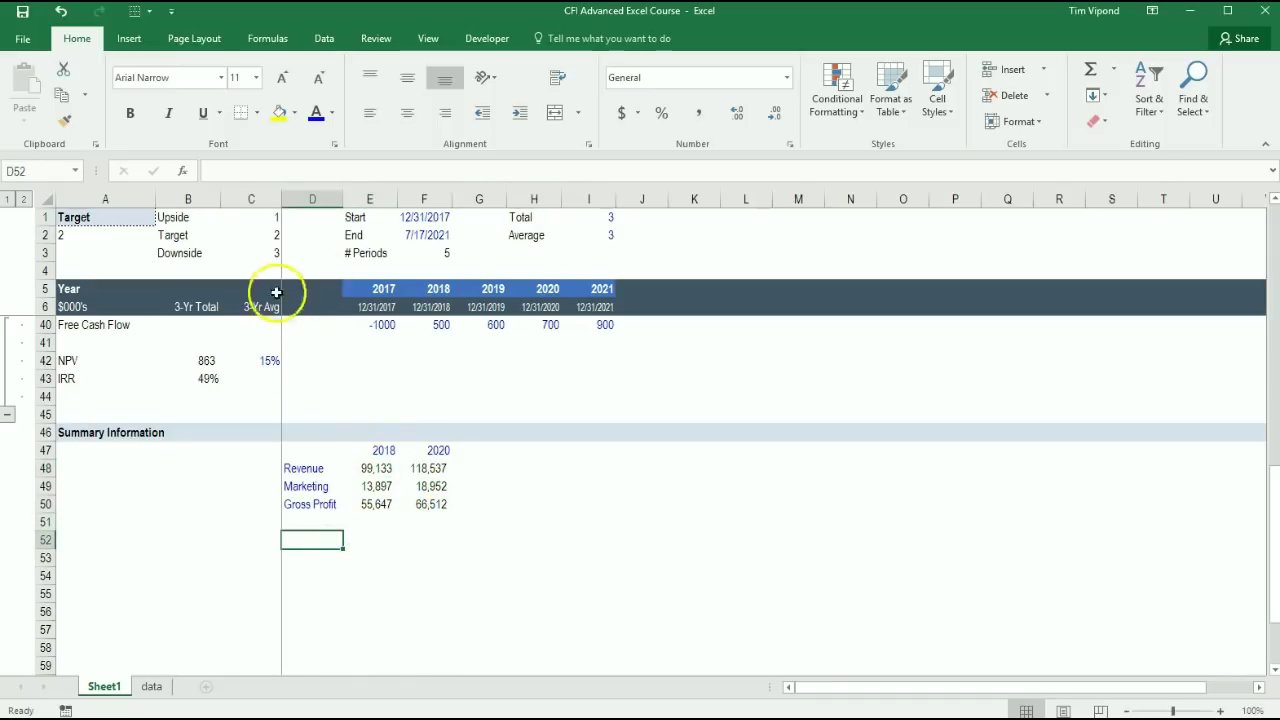